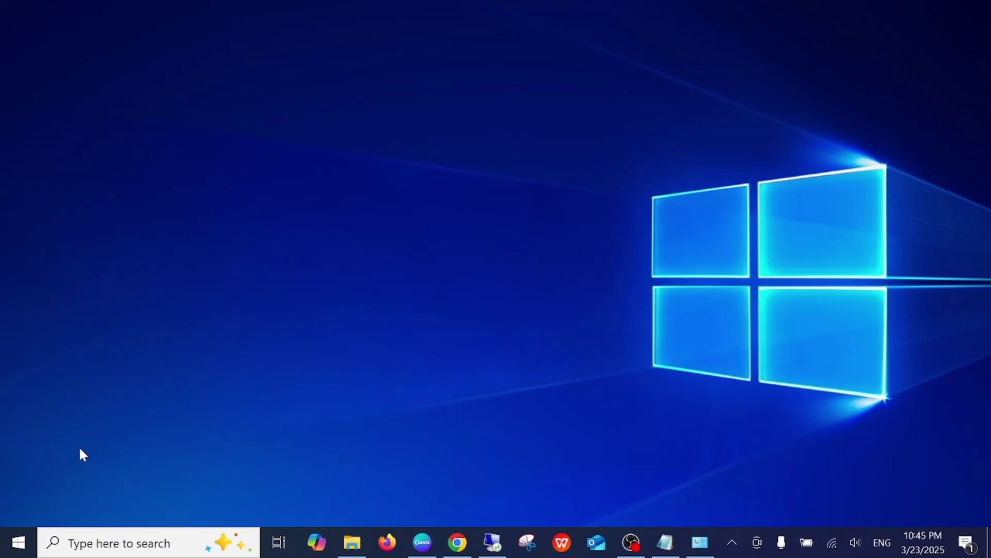
Run ncpa.cpl from the Run box and select the Wi-Fi adapter in Network Connections.
right_click(19, 545)
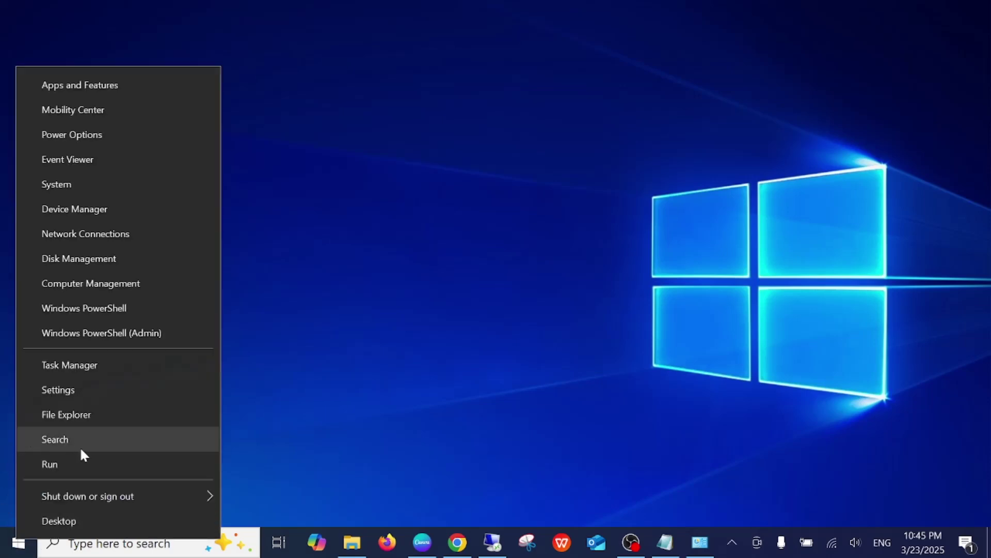
click(66, 465)
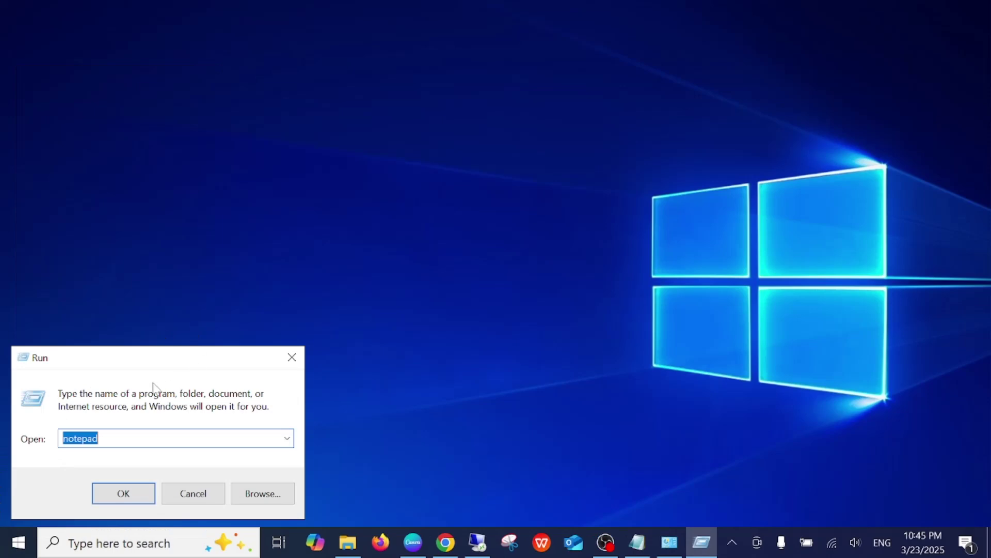
drag(217, 355, 382, 210)
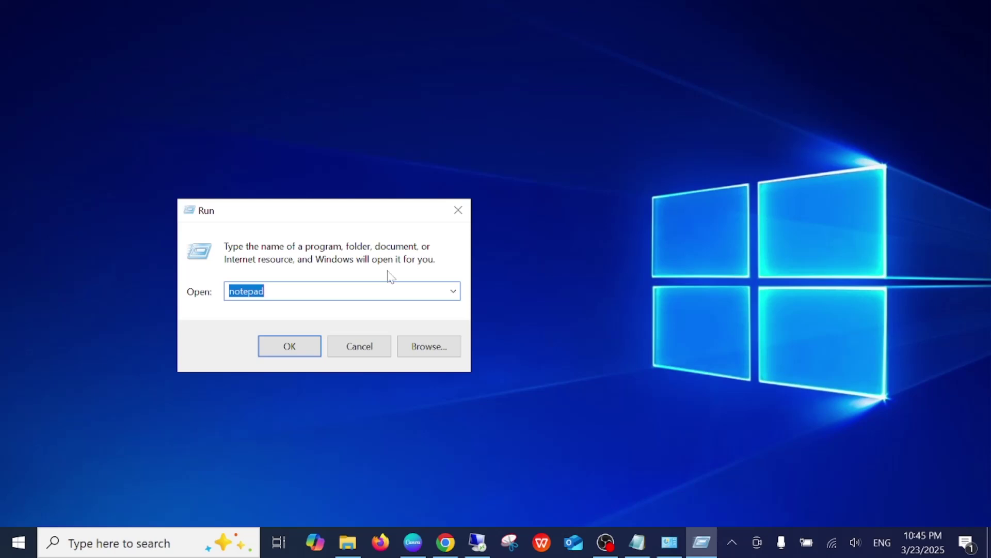
text(ncap)
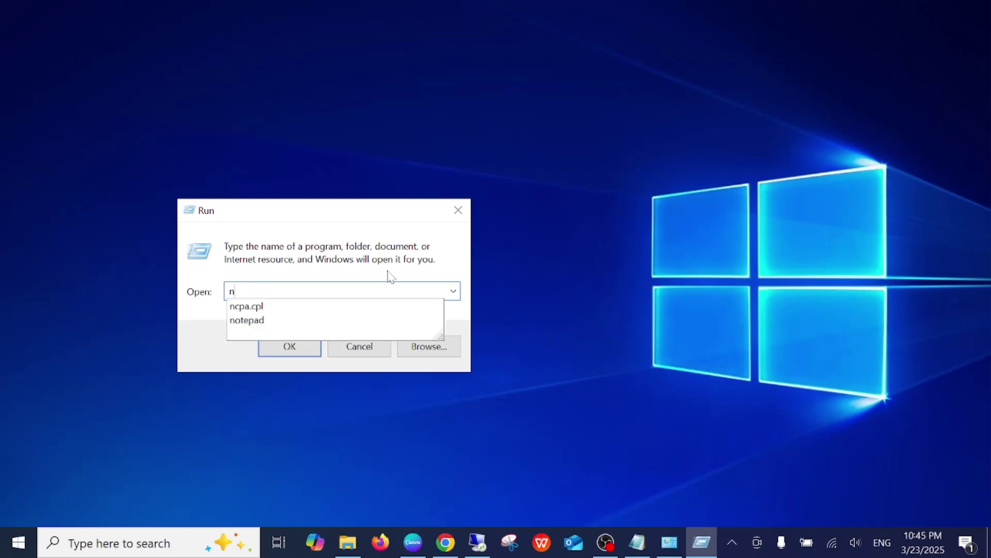
key(BackSpace)
key(BackSpace)
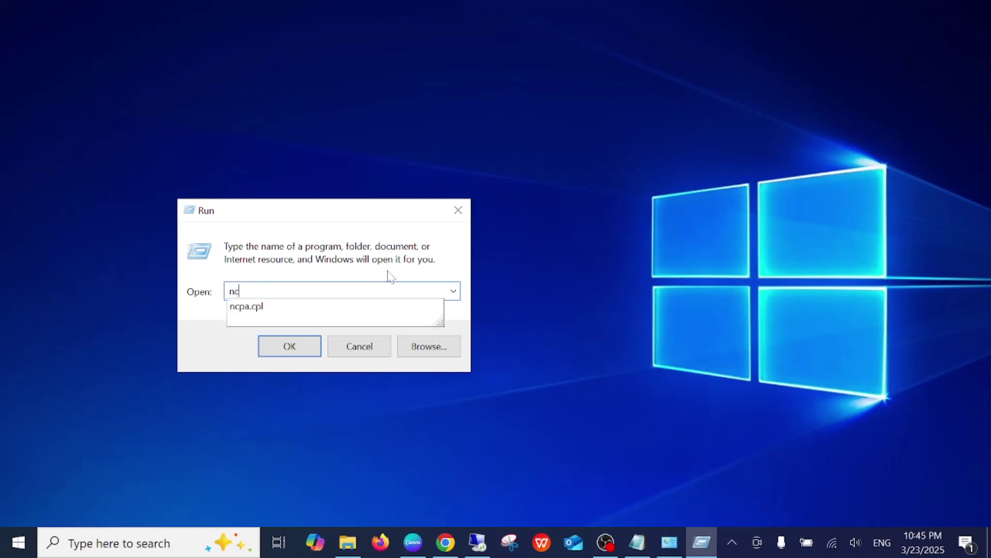
text(pa.cpl)
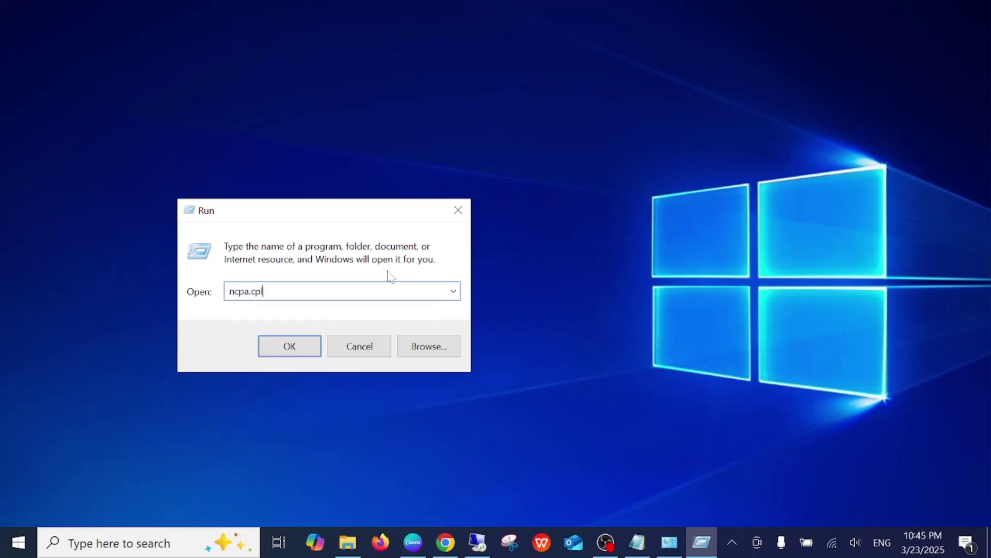
key(Return)
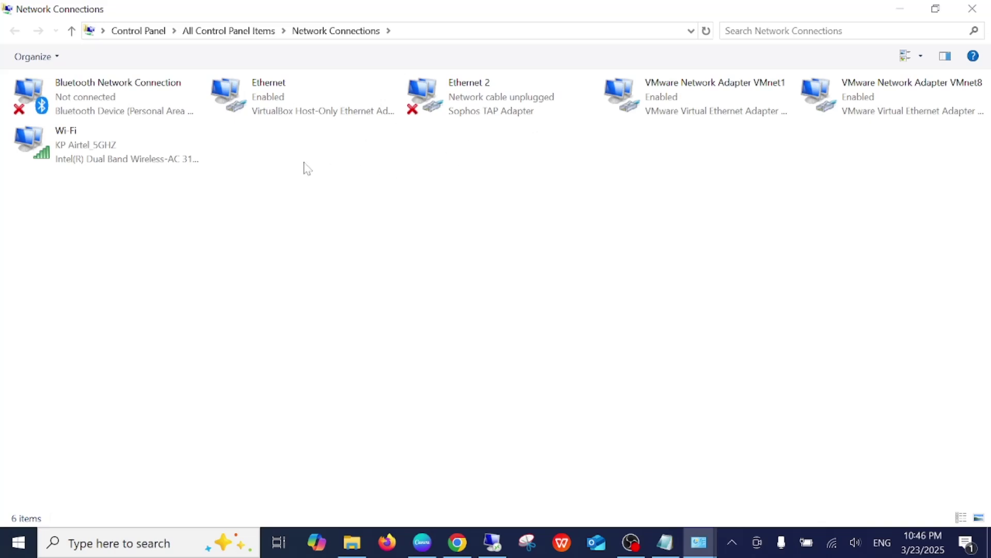
click(140, 163)
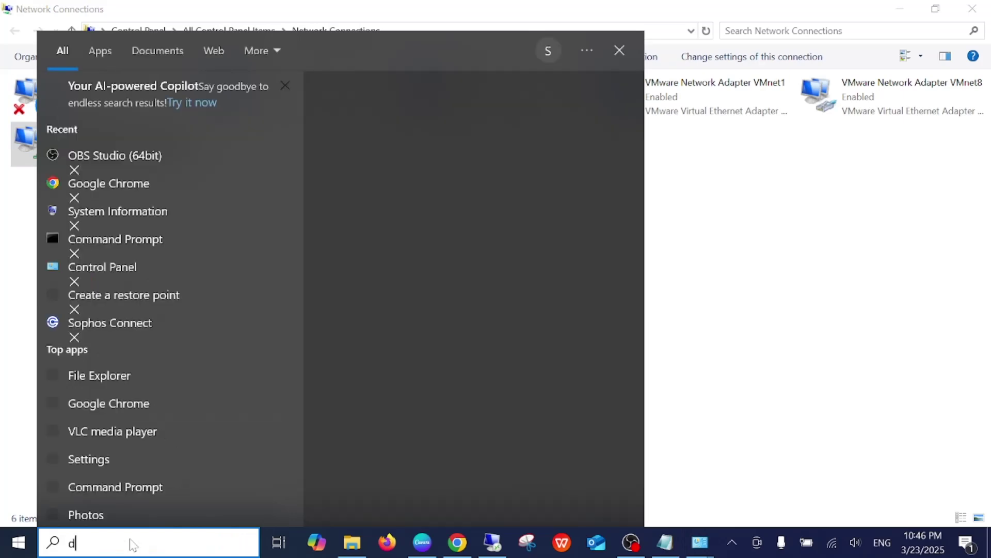
Open Command Prompt from search and run ipconfig.
key(BackSpace)
text(cmd)
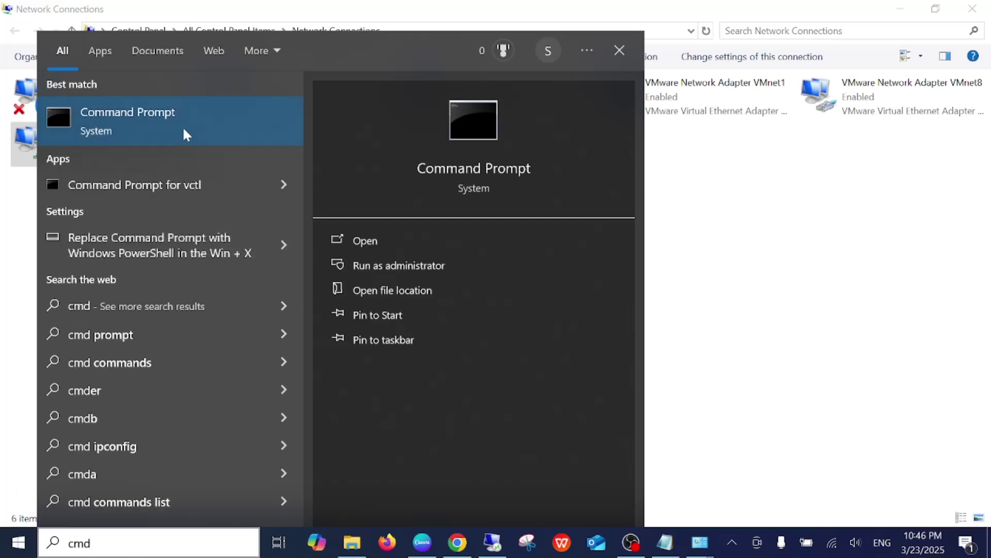
click(183, 131)
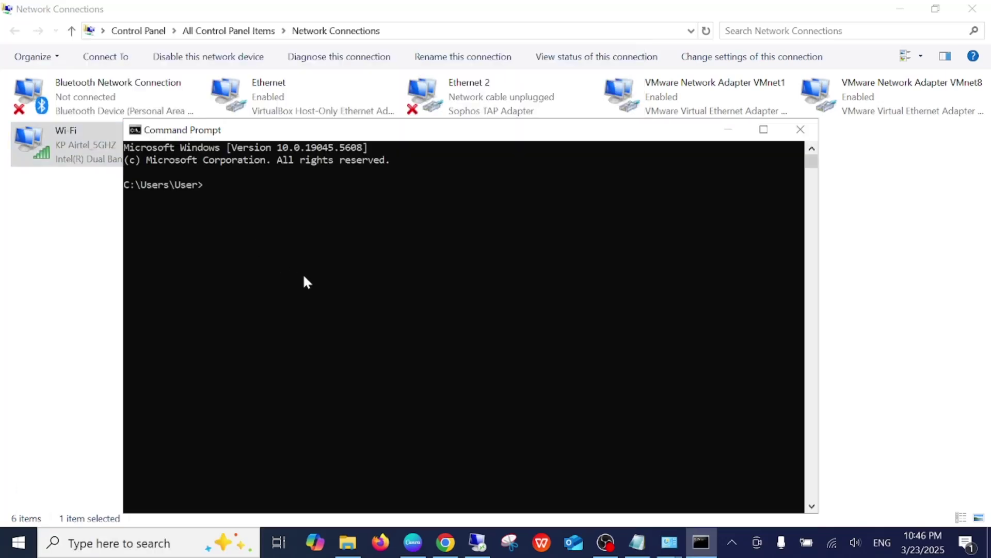
text(ipconfig)
key(Return)
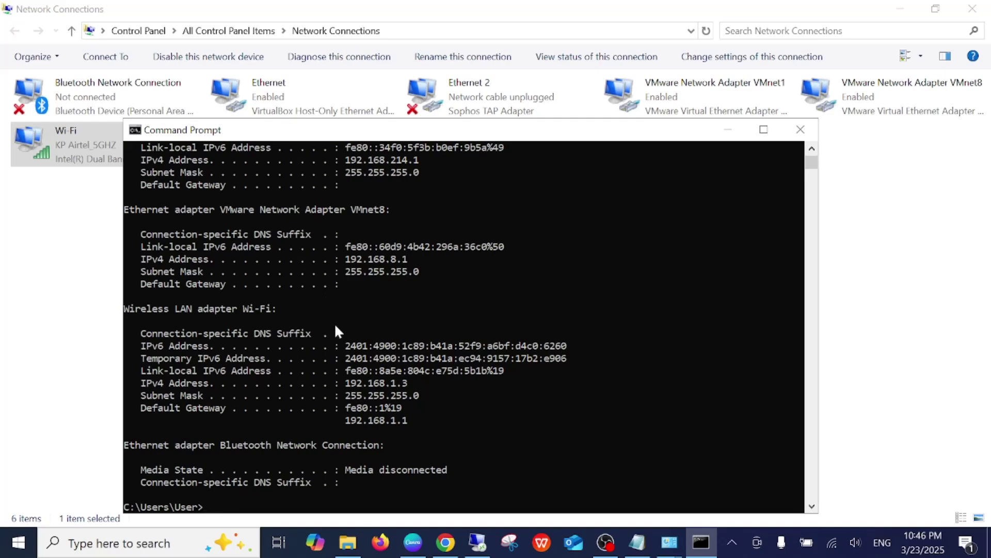
Highlight the Wireless LAN adapter Wi-Fi heading showing IPv4 192.168.1.3 in the ipconfig output.
scroll(335, 327, up, 3)
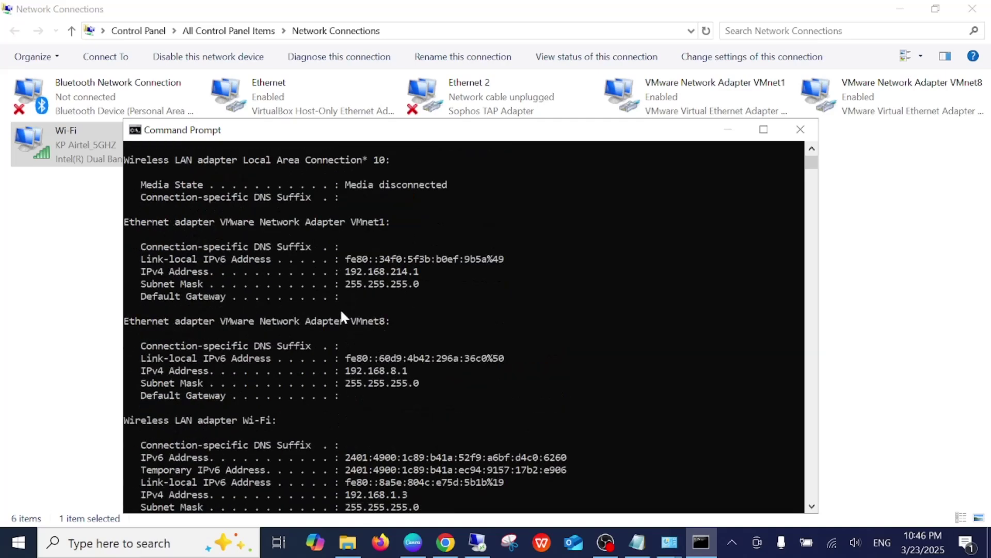
scroll(341, 315, down, 4)
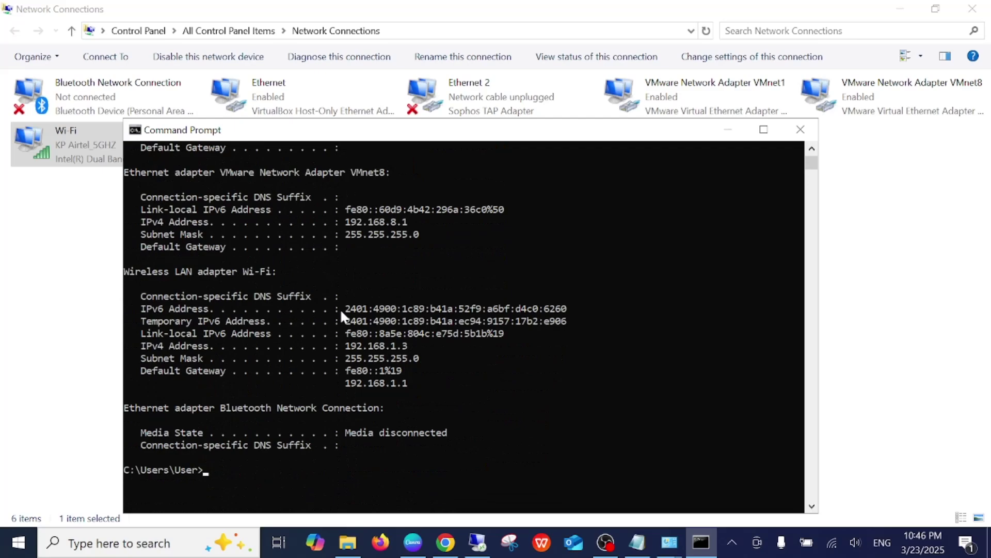
drag(123, 274, 276, 271)
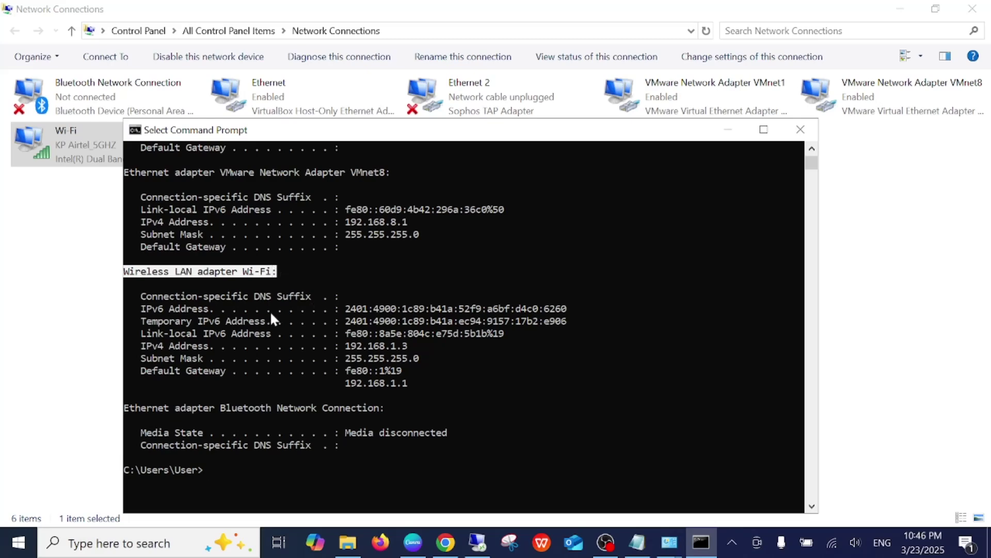
click(284, 297)
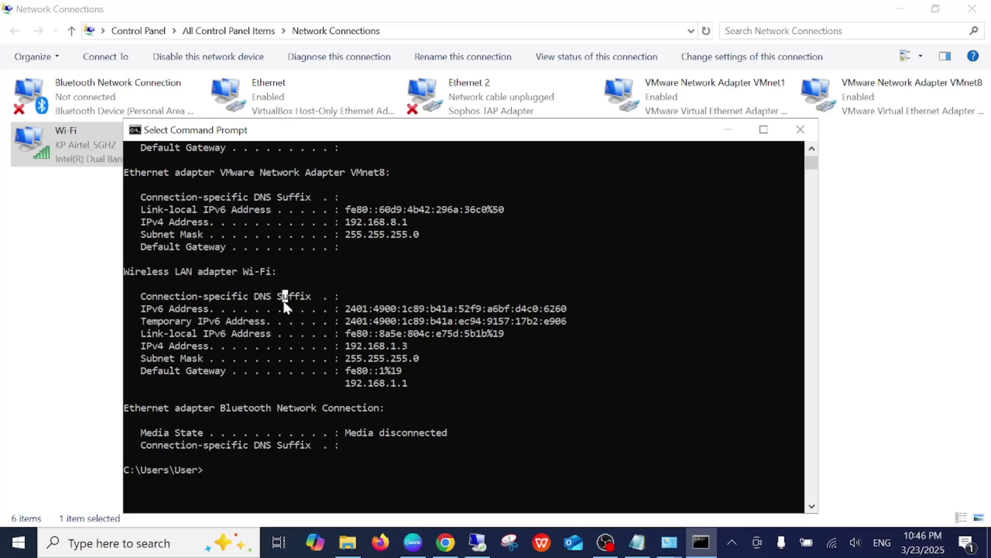
drag(281, 279, 181, 334)
drag(415, 136, 544, 135)
click(328, 306)
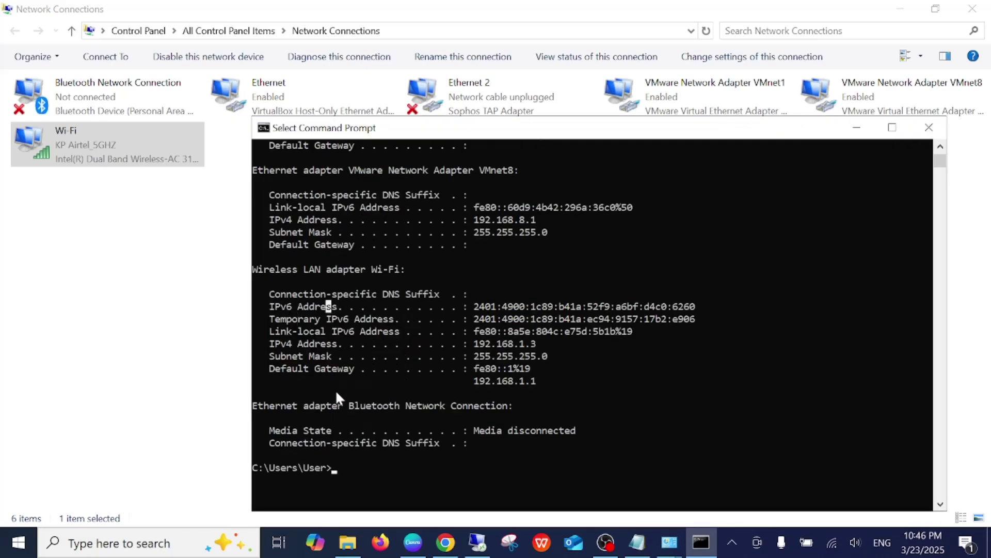
click(17, 551)
In Device Manager, expand Network adapters and select the Intel(R) Dual Band Wireless-AC 3168.
right_click(17, 551)
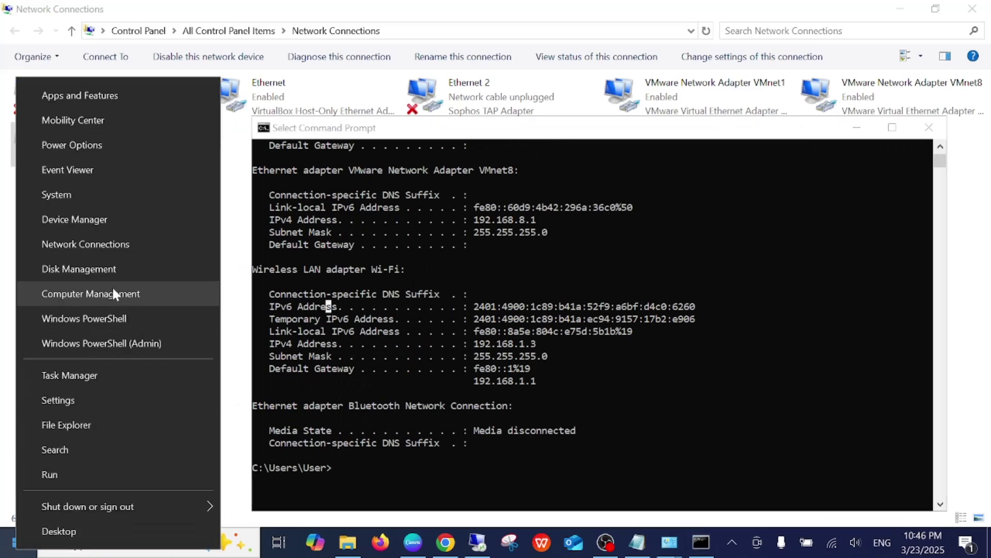
click(108, 225)
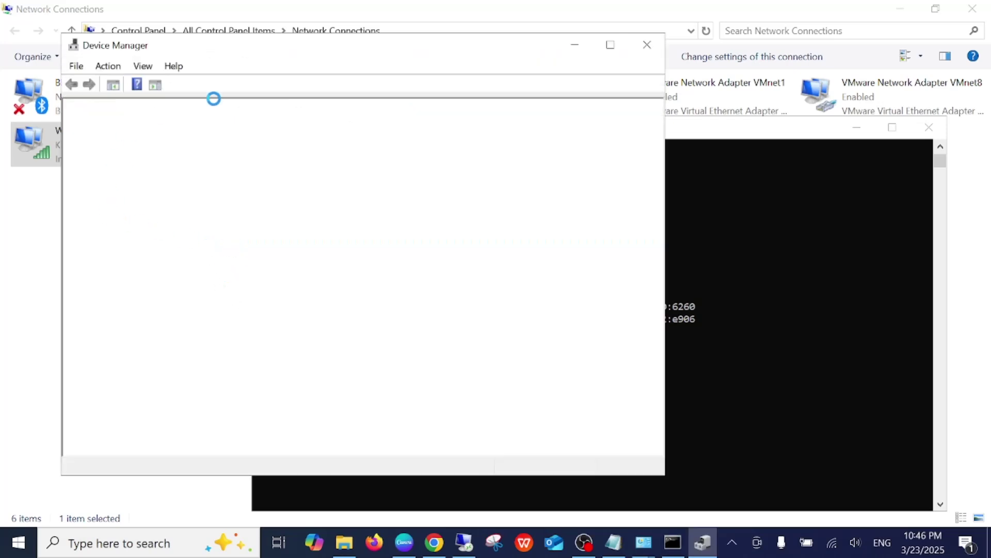
drag(314, 51, 499, 77)
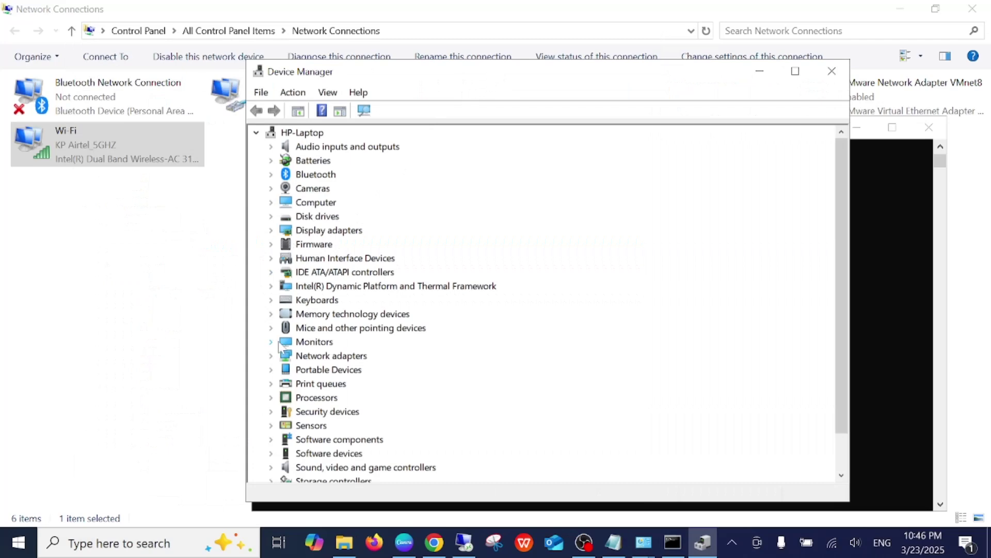
click(271, 356)
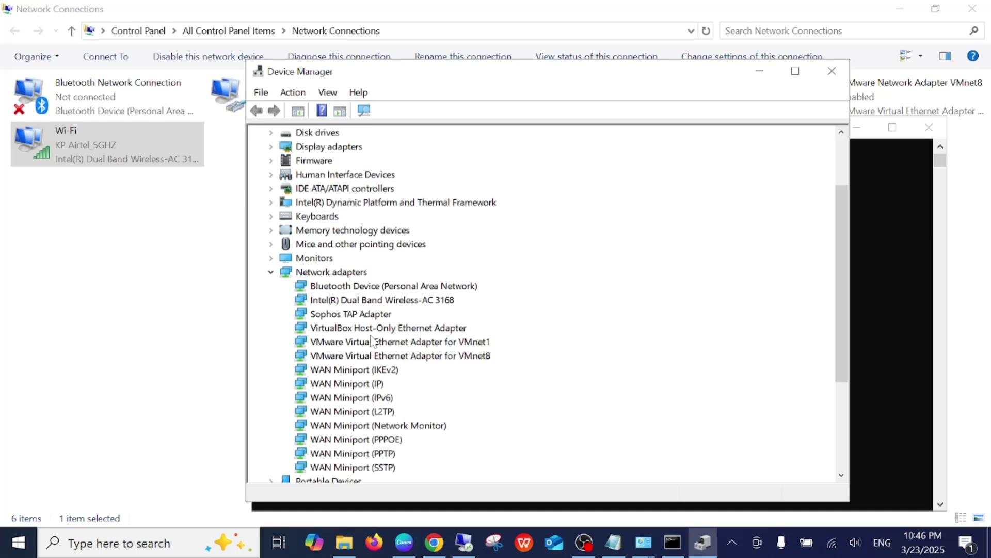
click(431, 301)
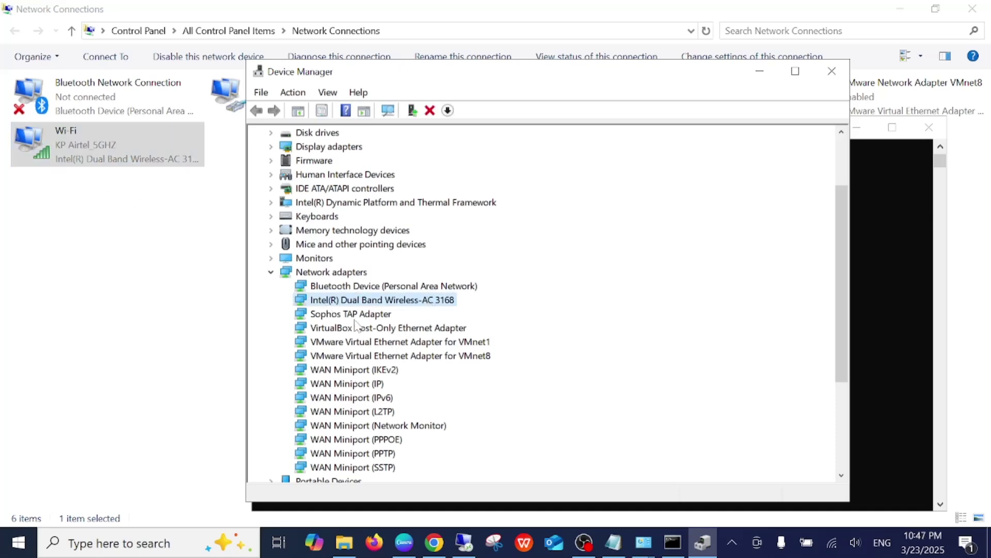
Highlight the Wi-Fi IPv4 address, subnet mask 255.255.255.0 and gateway 192.168.1.1 in ipconfig.
click(757, 77)
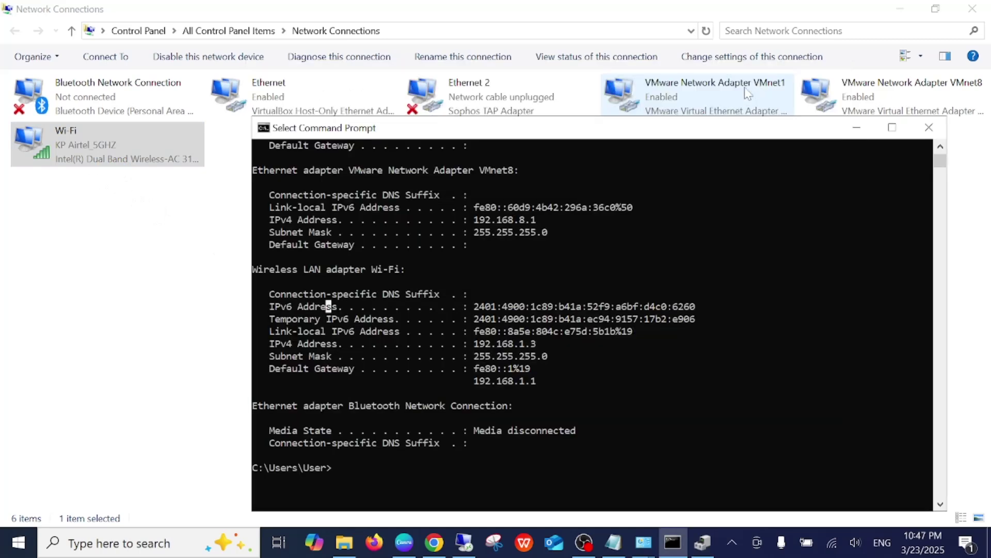
click(351, 344)
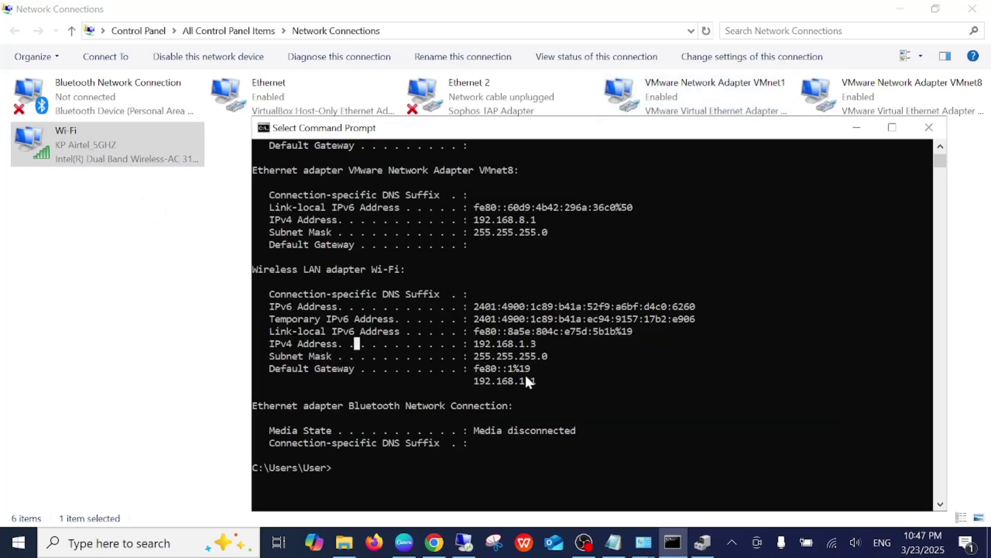
click(476, 349)
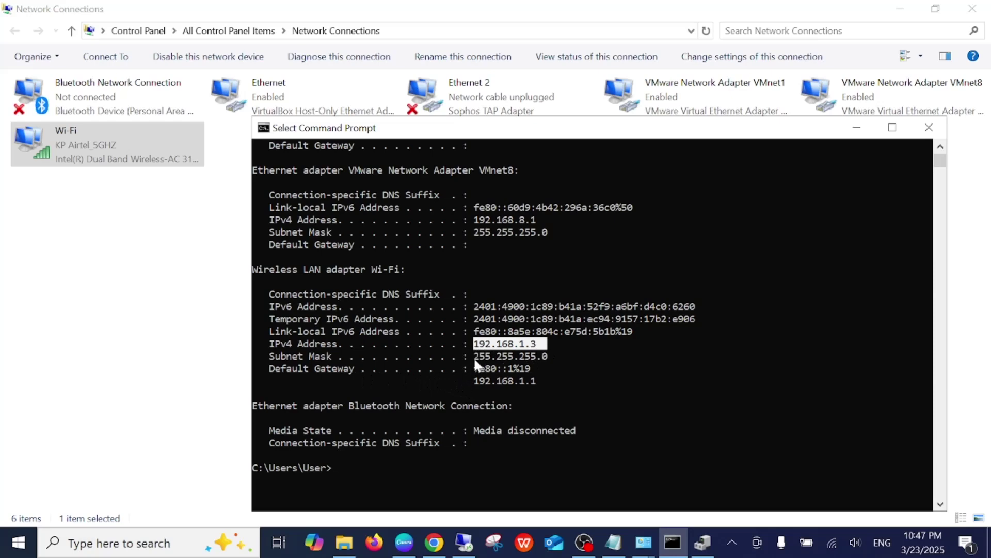
drag(474, 357, 525, 358)
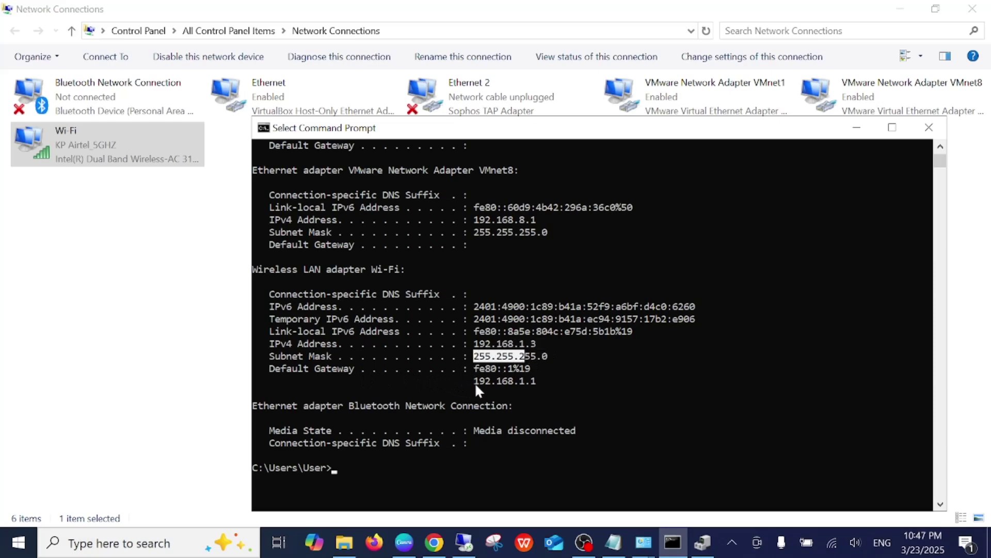
drag(475, 382, 530, 384)
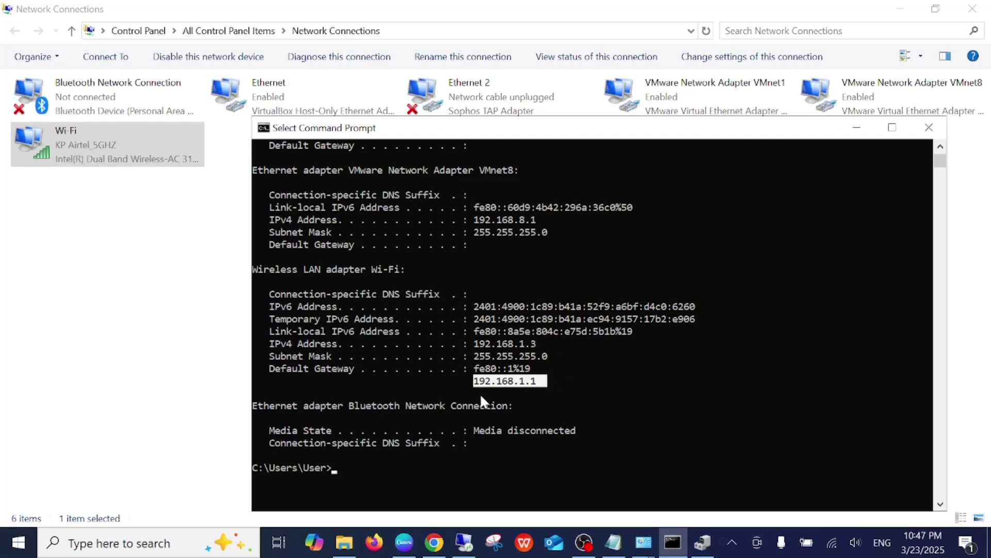
scroll(470, 435, down, 1)
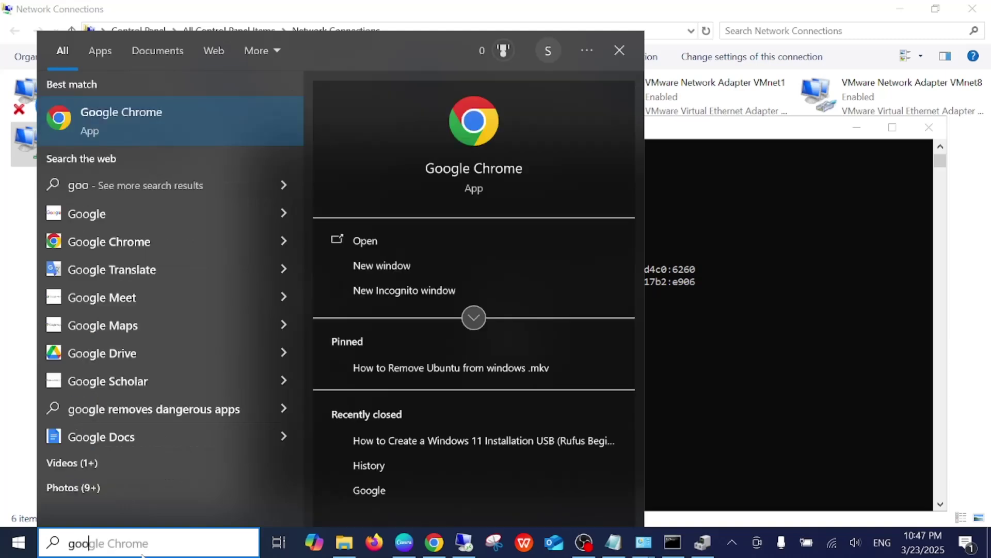
click(203, 140)
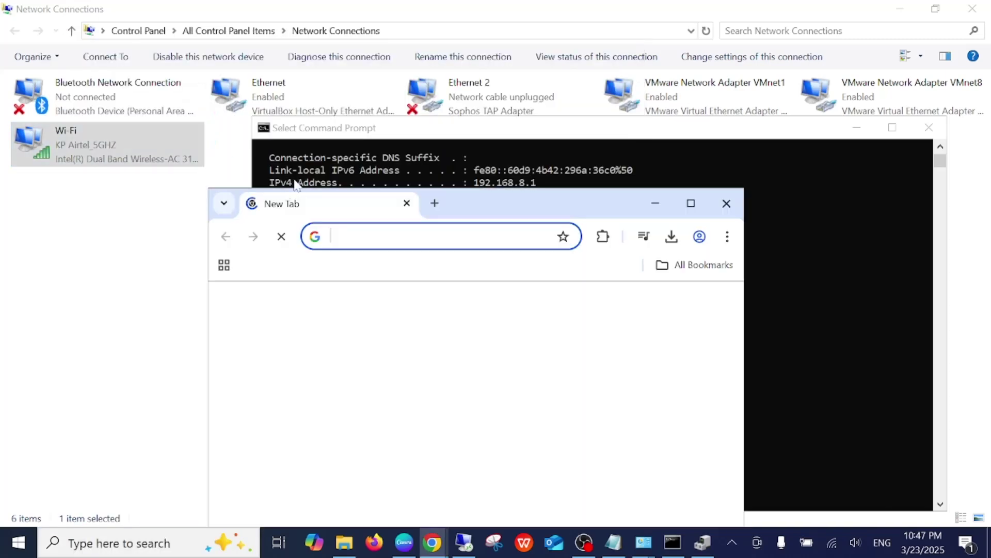
click(691, 203)
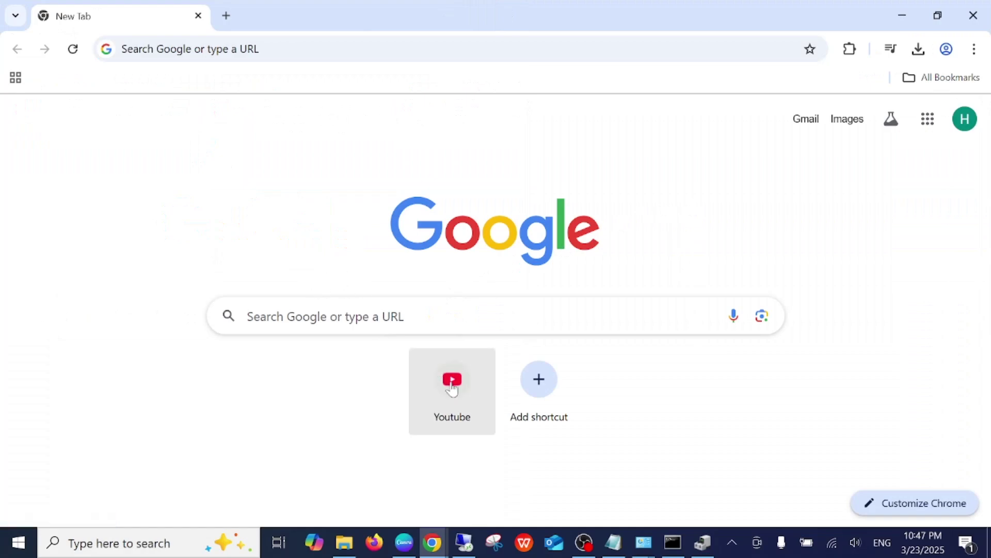
click(452, 388)
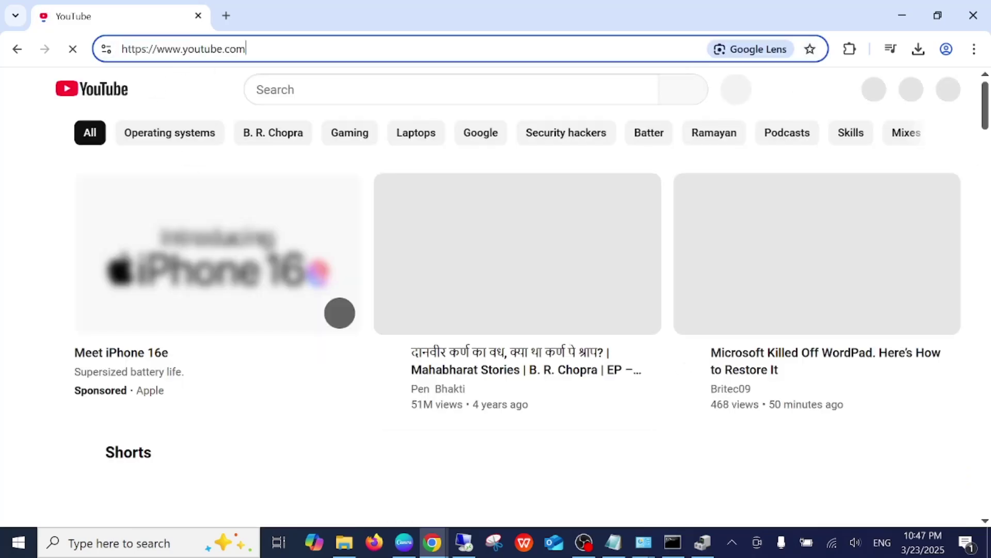
key(ctrl+a)
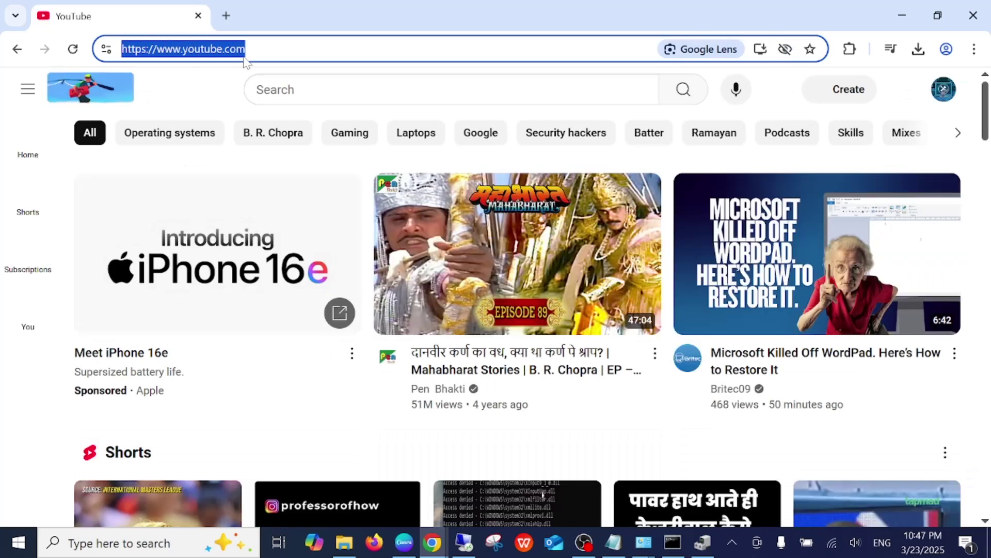
key(End)
key(shift+Left)
key(shift+Left)
key(shift+Left)
key(shift+Left)
key(shift+Left)
key(shift+Left)
key(shift+Left)
key(shift+Left)
key(shift+Left)
key(shift+Left)
key(shift+Left)
key(shift+Left)
key(shift+Left)
key(shift+Left)
key(shift+Left)
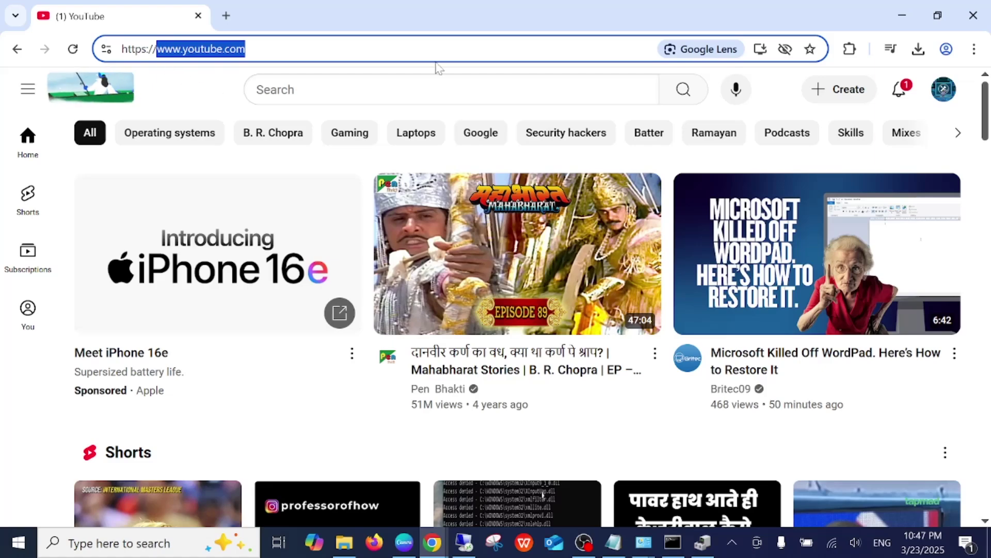
click(891, 14)
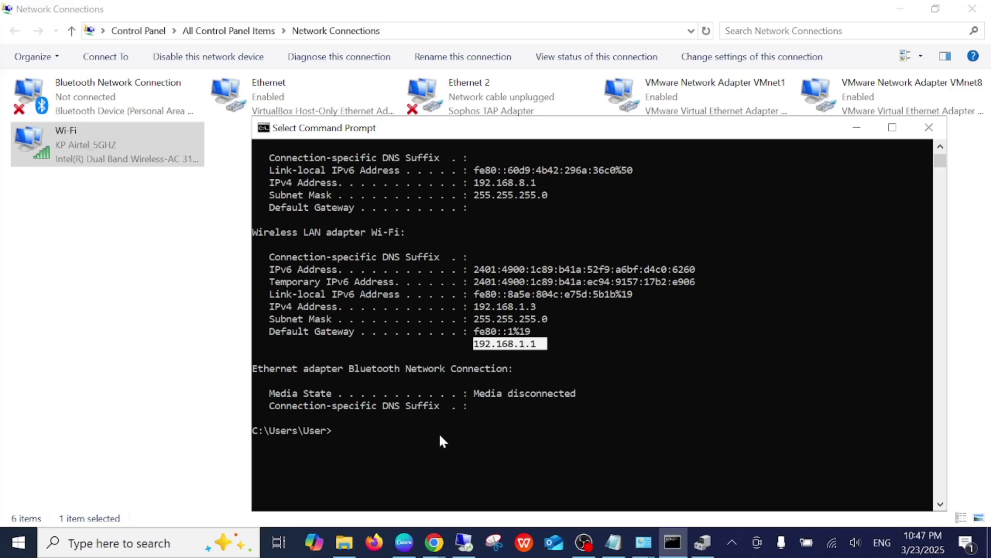
key(super+r)
text(cmd)
key(Return)
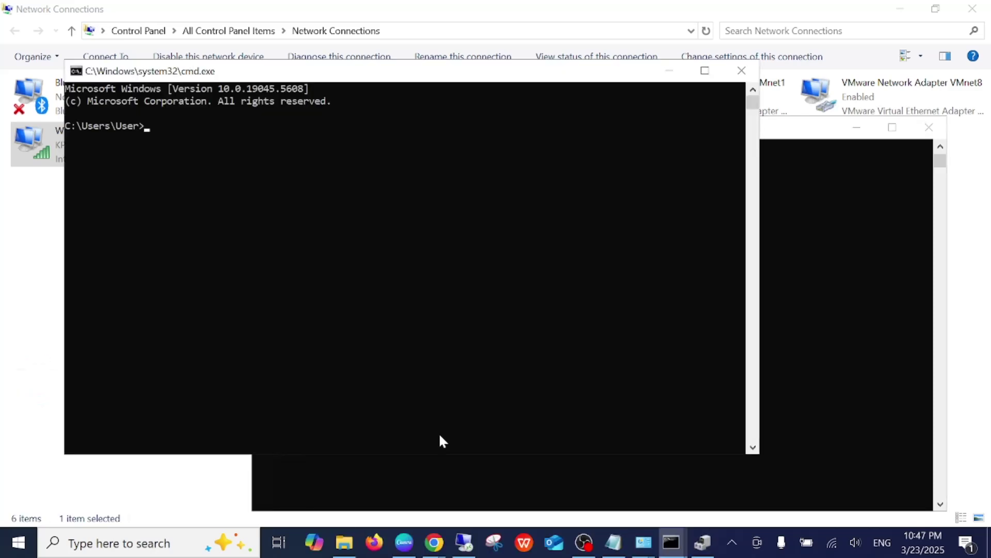
text(ping www.youtube.com)
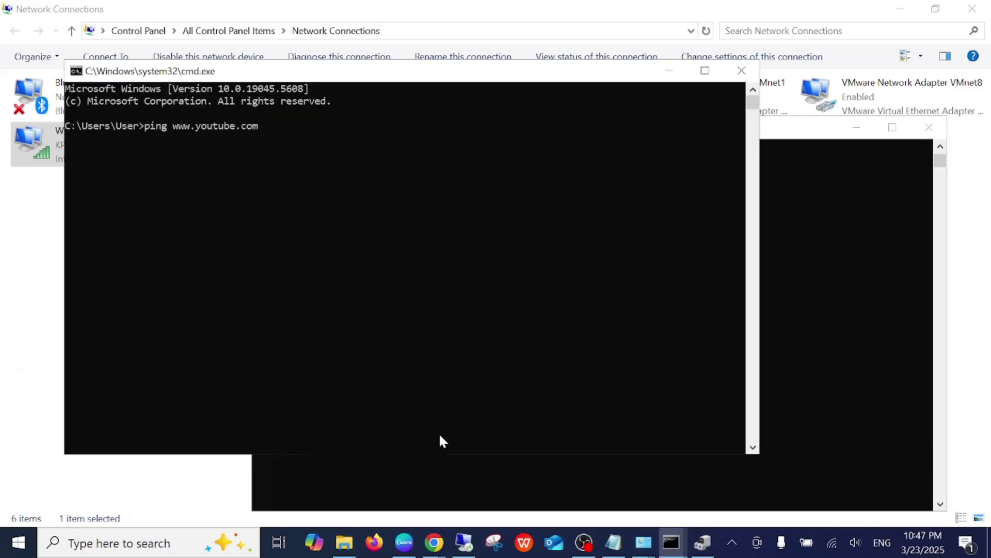
key(Return)
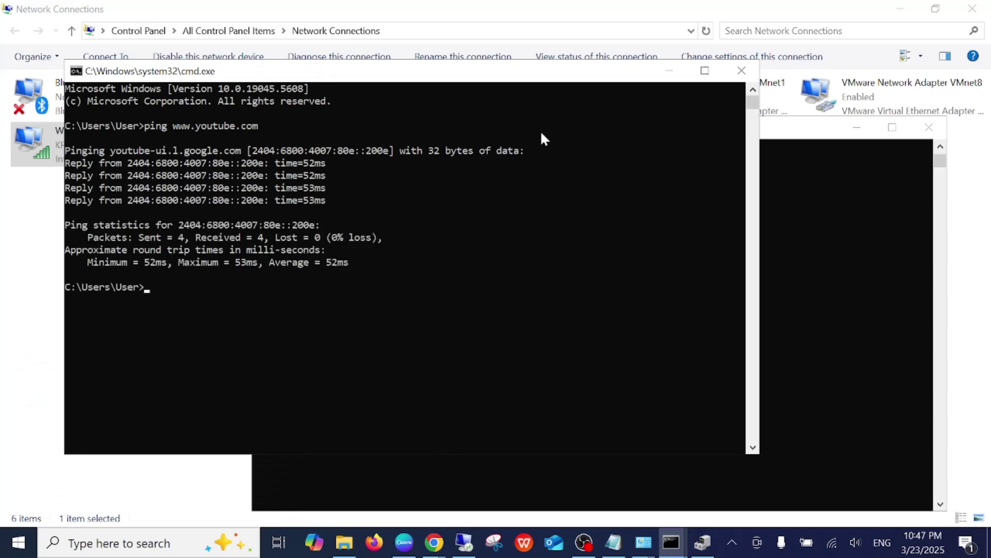
key(Up)
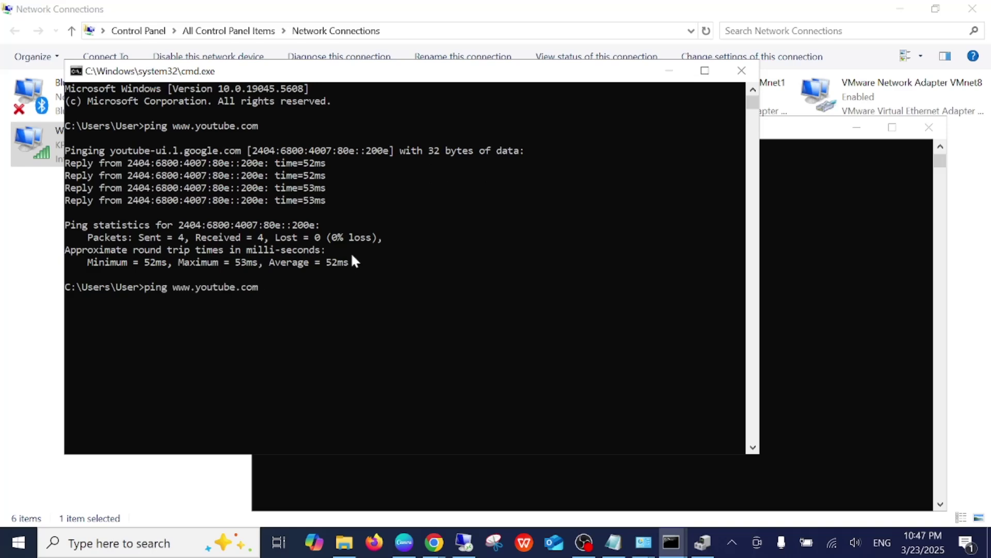
text(-t)
key(Return)
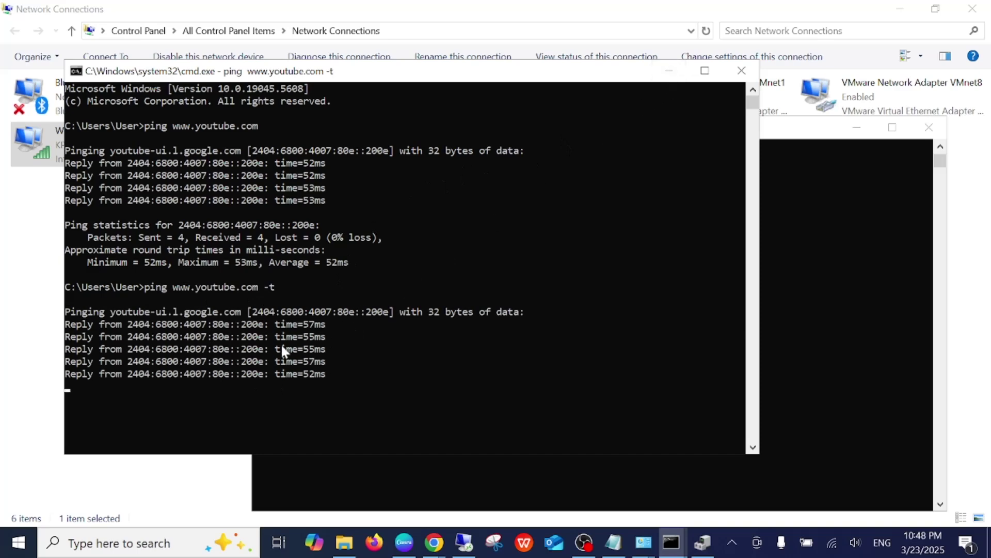
Hide the ping console and highlight the Wi-Fi IPv4 address 192.168.1.3 in ipconfig.
click(677, 76)
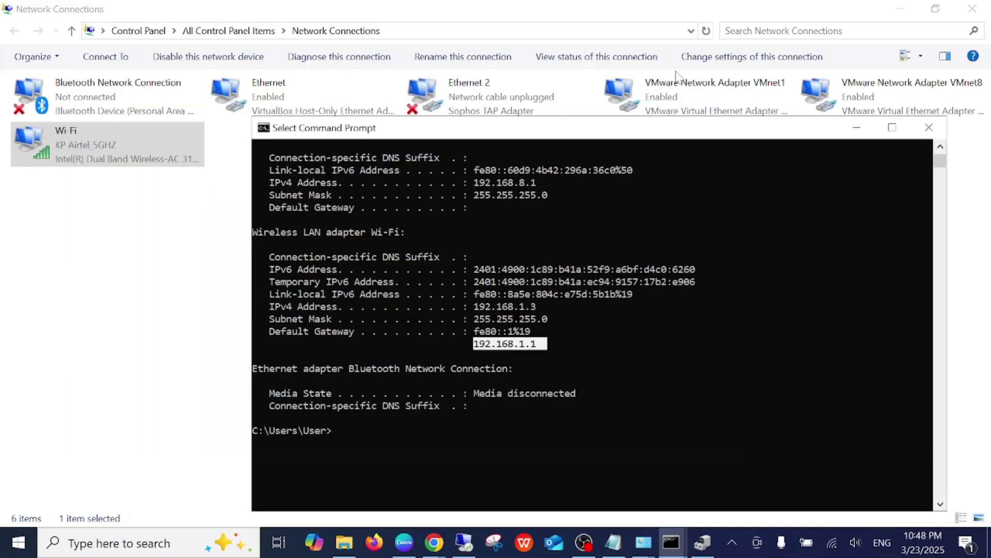
click(437, 355)
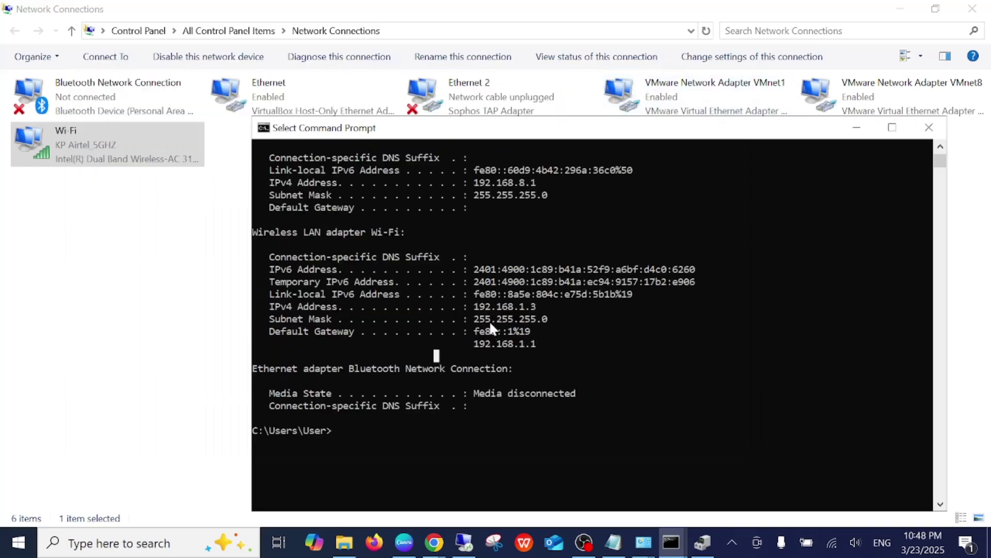
drag(477, 309, 506, 310)
click(545, 307)
click(533, 306)
drag(501, 308, 537, 310)
click(544, 306)
click(533, 307)
Highlight the subnet mask 255.255.255.0 and default gateway 192.168.1.1.
click(545, 319)
drag(474, 319, 549, 319)
click(544, 319)
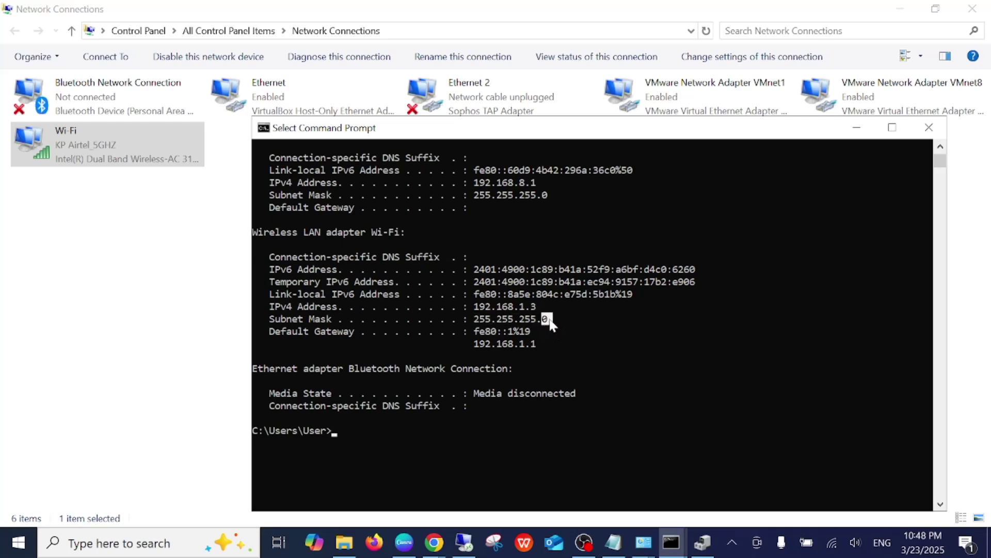
click(533, 307)
drag(487, 344, 552, 346)
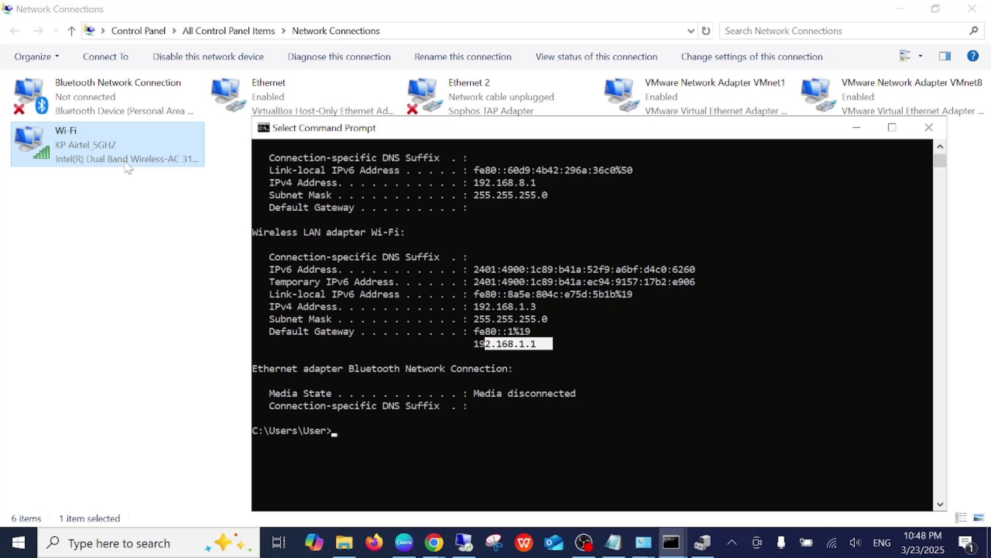
Open the Wi-Fi adapter's TCP/IPv4 Properties and choose 'Use the following IP address'.
right_click(127, 151)
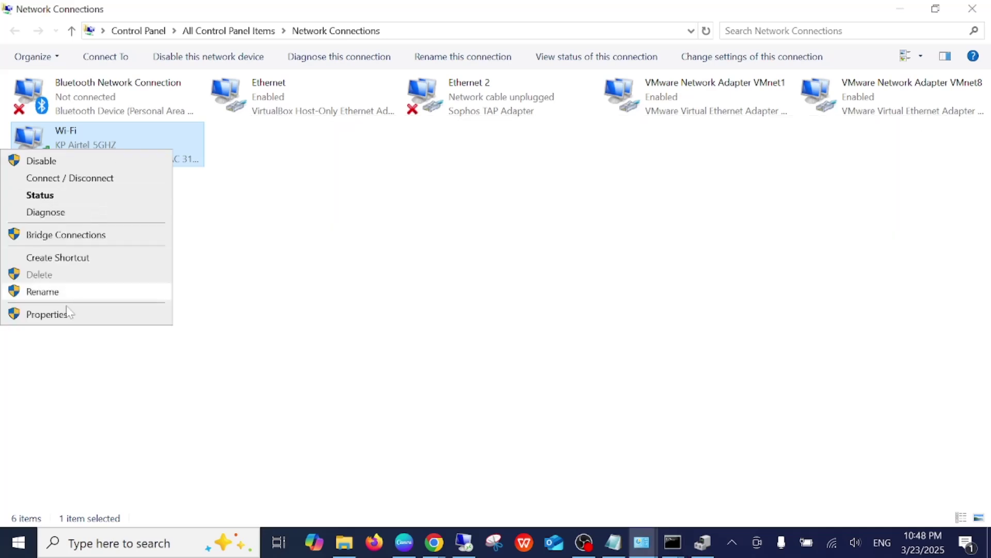
click(66, 314)
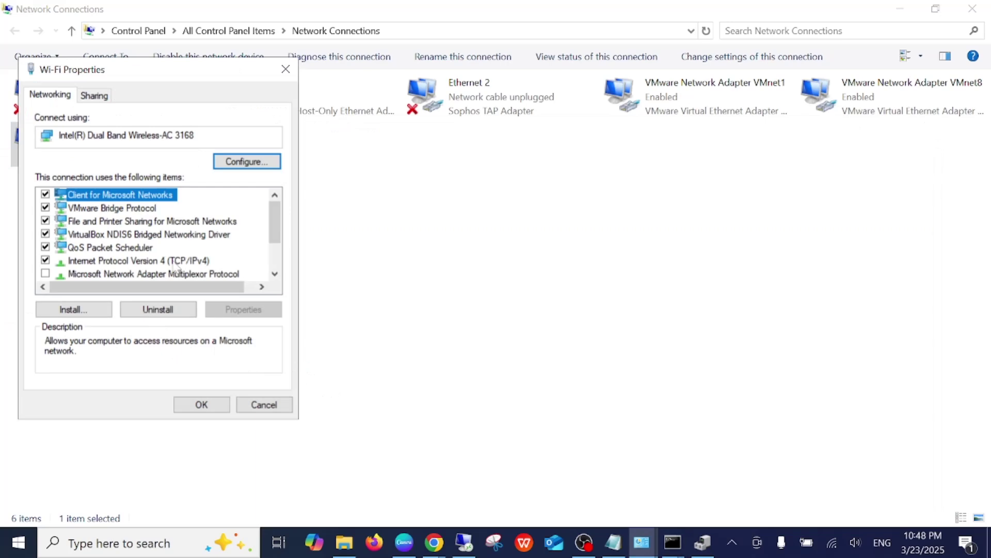
click(178, 263)
click(251, 311)
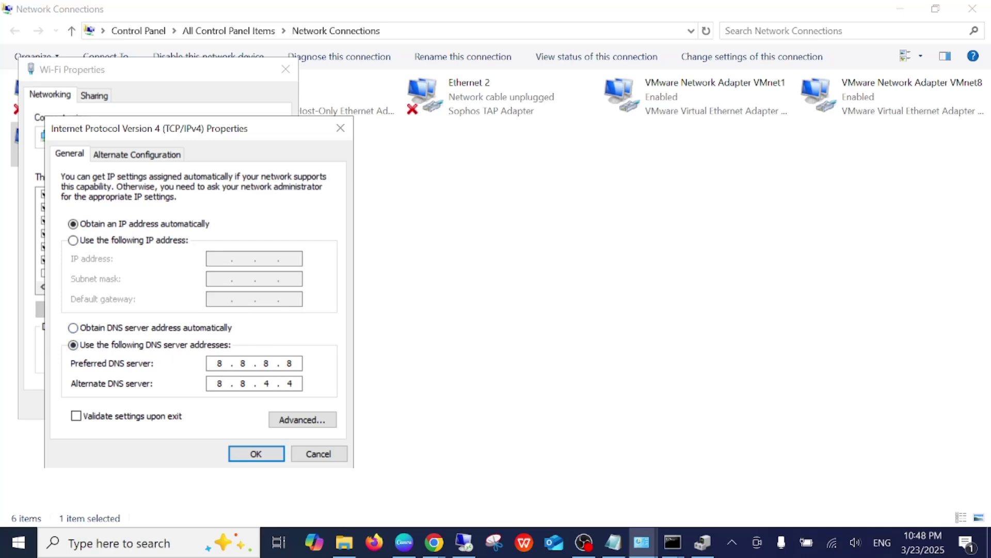
click(75, 240)
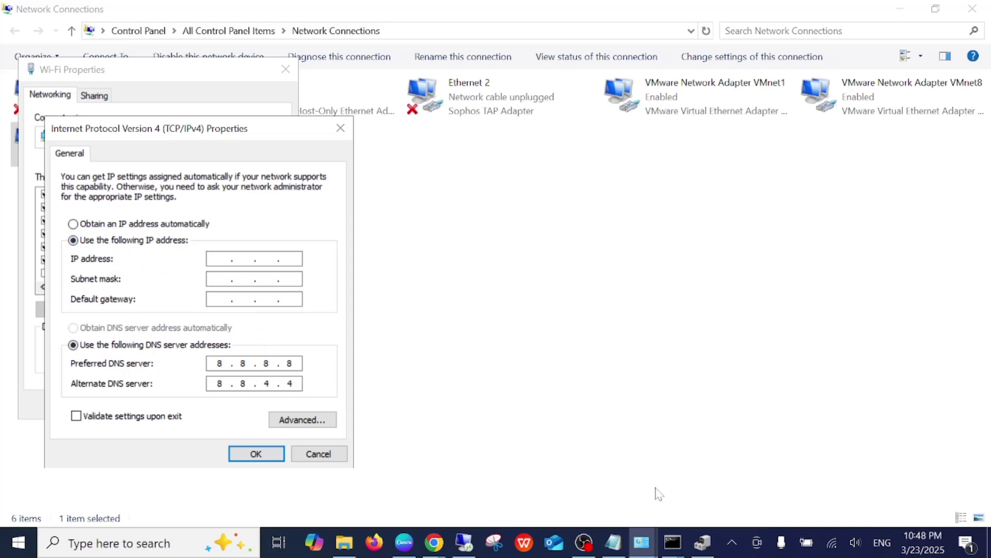
Place the ipconfig console beside the dialog and highlight the current address 192.168.1.3.
click(671, 542)
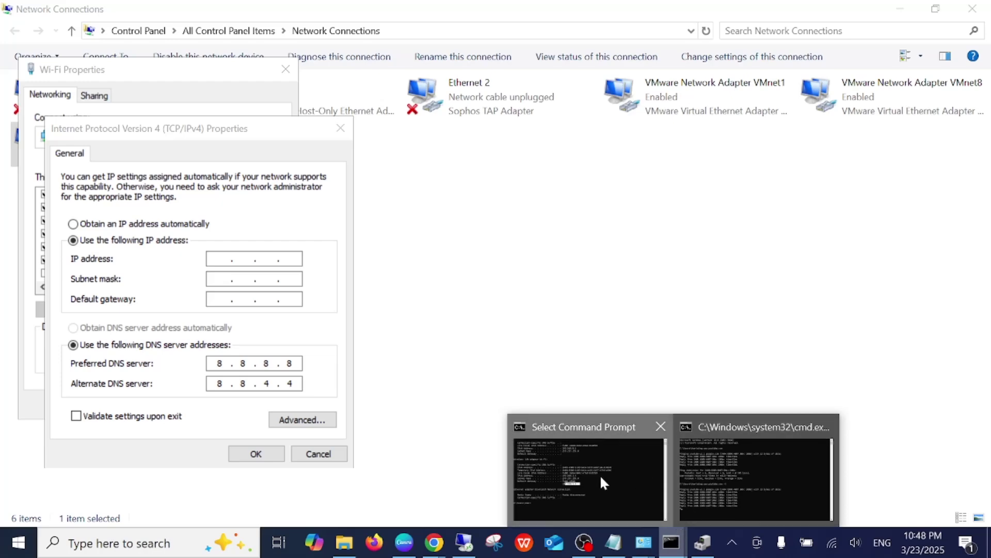
click(600, 474)
drag(602, 130, 670, 106)
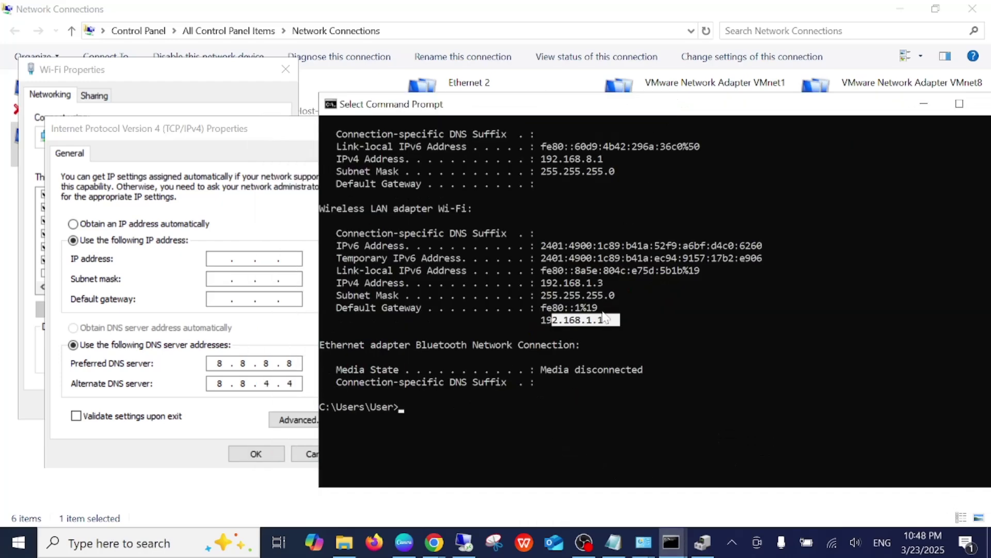
click(584, 321)
drag(538, 282, 553, 281)
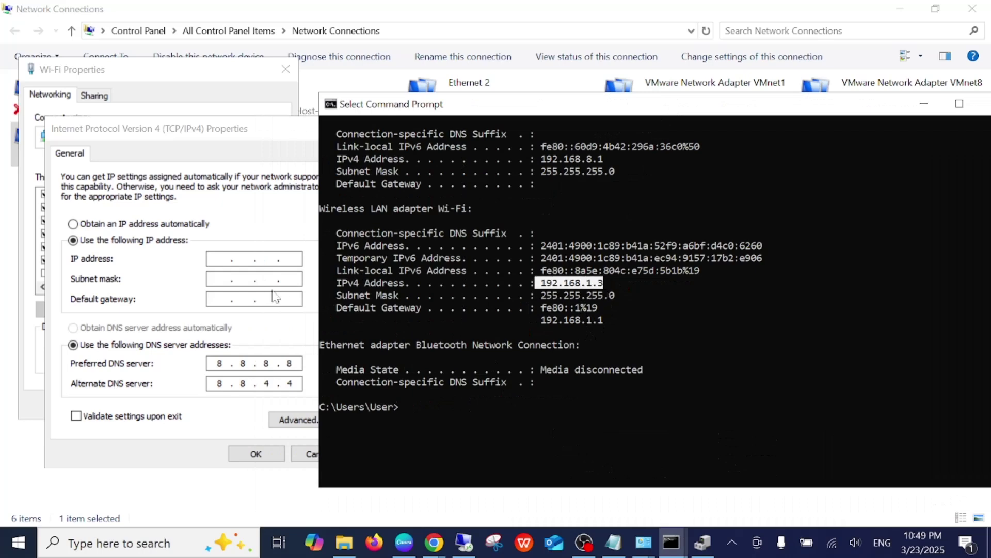
click(221, 258)
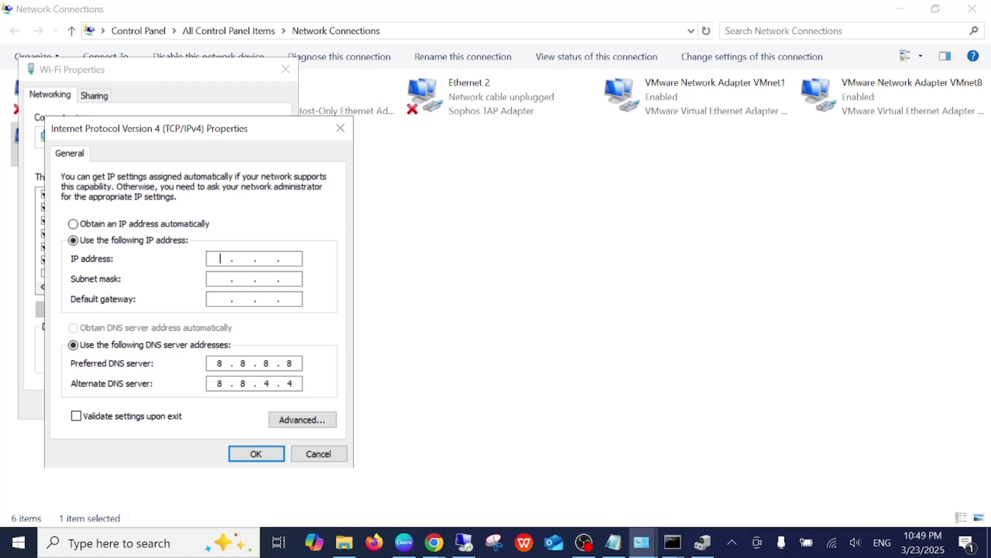
Enter IP address 192.168.1.10, checking it against the ipconfig console.
text(192 . 168 . 1 . 10)
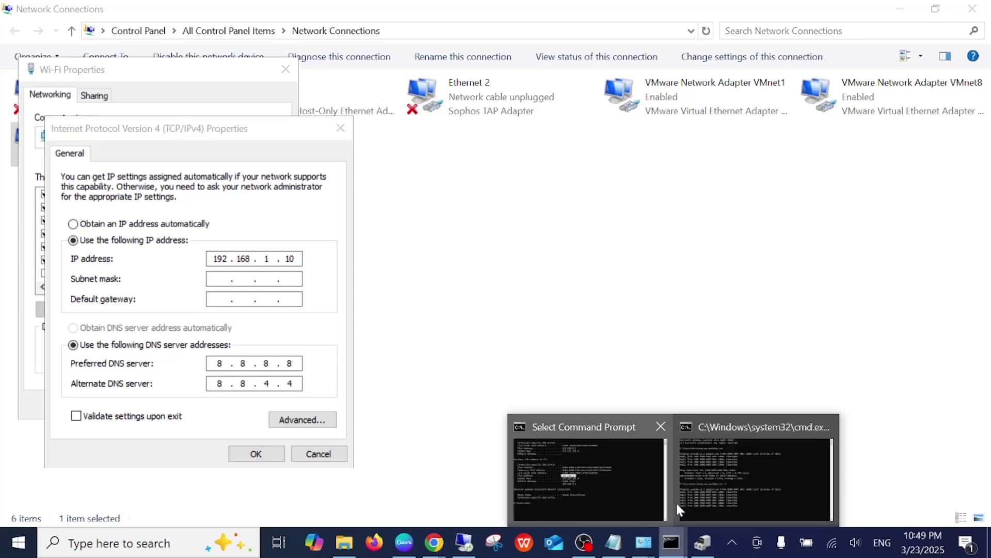
click(677, 501)
mouse_move(672, 542)
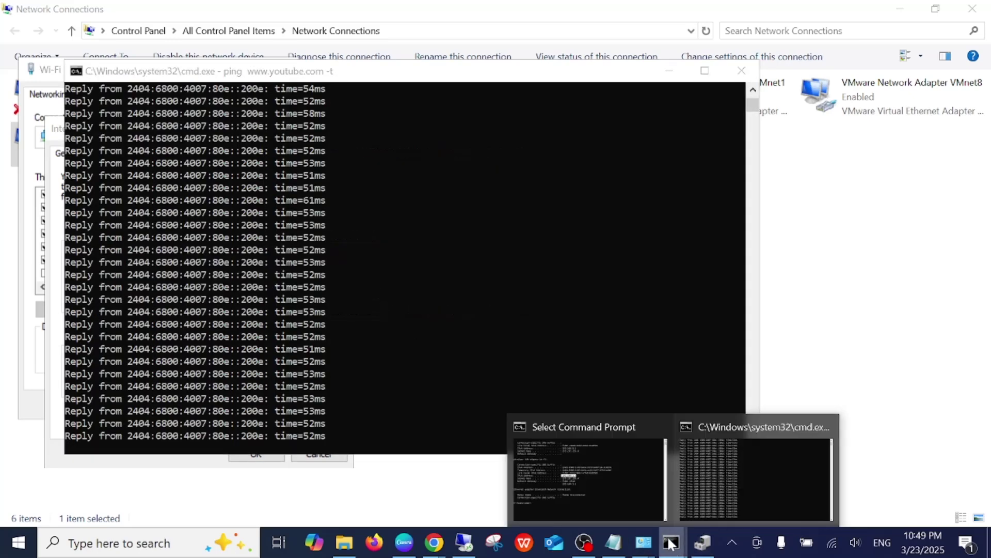
click(612, 483)
click(565, 284)
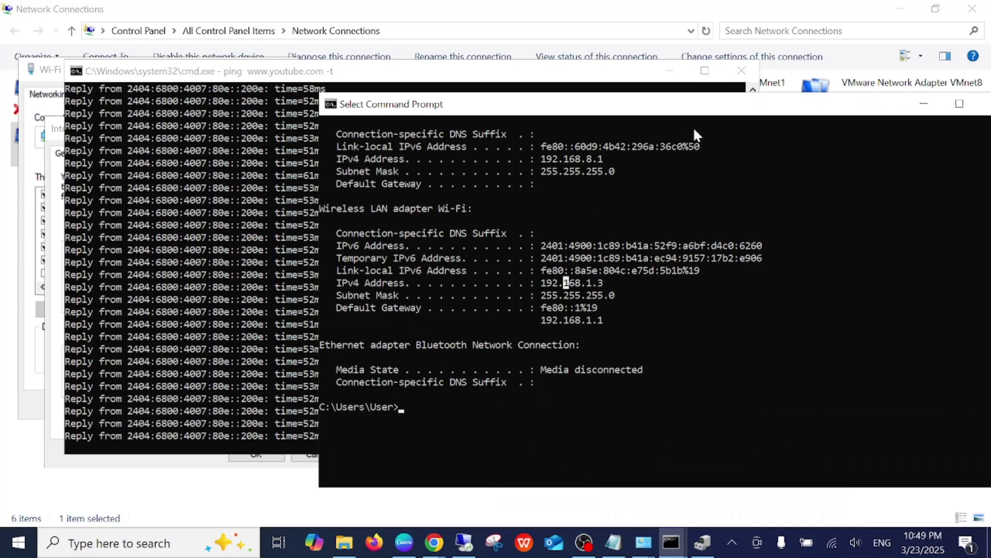
click(678, 78)
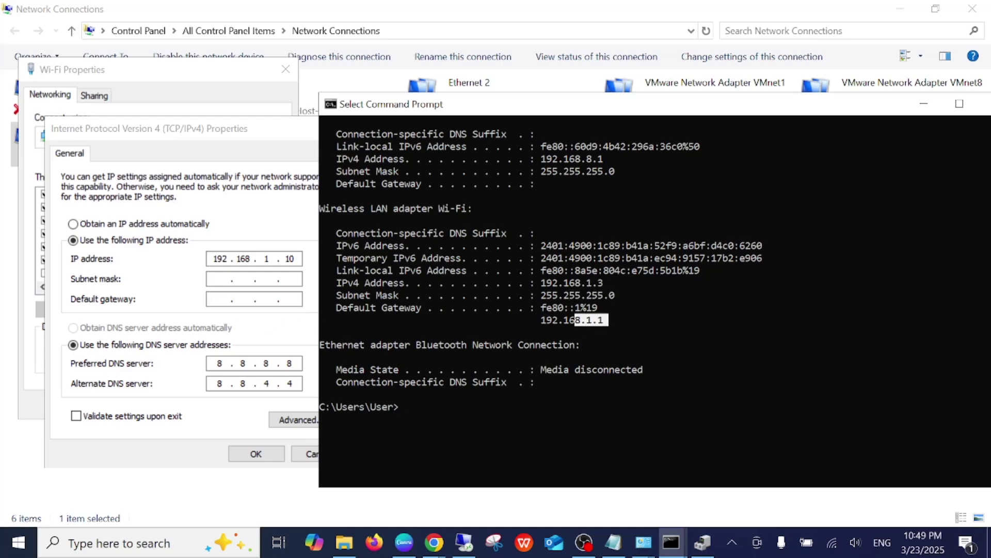
Fill subnet mask 255.255.255.0, gateway 192.168.1.1, and DNS servers 8.8.8.8 and 8.8.4.4.
click(243, 279)
click(236, 299)
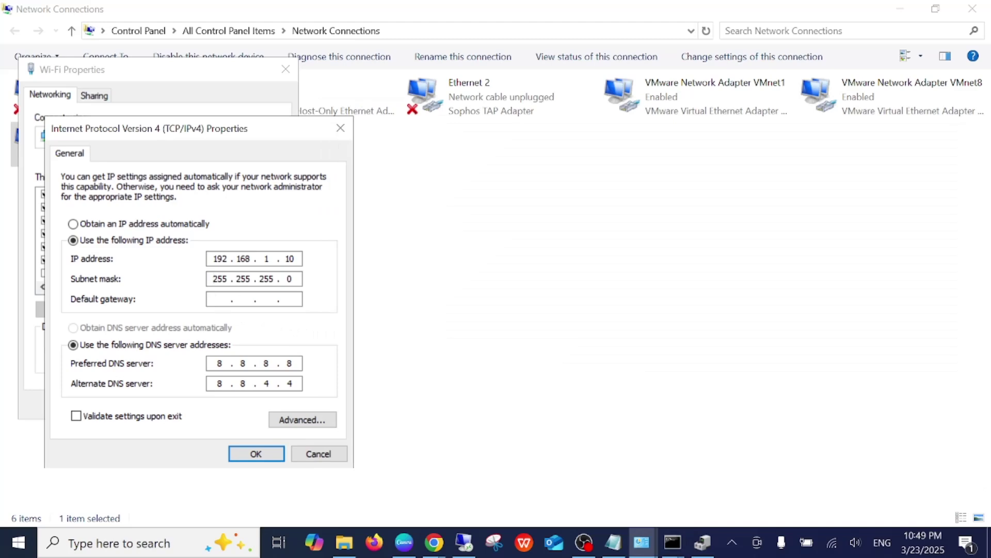
text(192 . 168 . 1 . 1)
key(Tab)
text(8.8.8.)
key(BackSpace)
key(BackSpace)
key(BackSpace)
key(BackSpace)
text(8.8.8.8)
double_click(289, 384)
key(BackSpace)
key(BackSpace)
key(BackSpace)
key(BackSpace)
text(8.8.4.4)
Apply the static IPv4 settings, close Wi-Fi Properties and bring the ipconfig console forward.
click(256, 453)
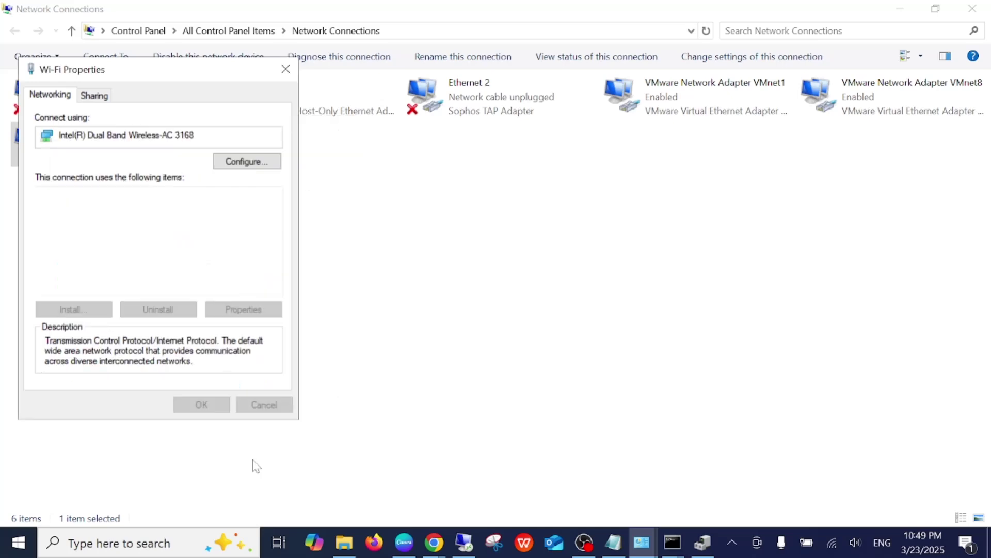
click(201, 406)
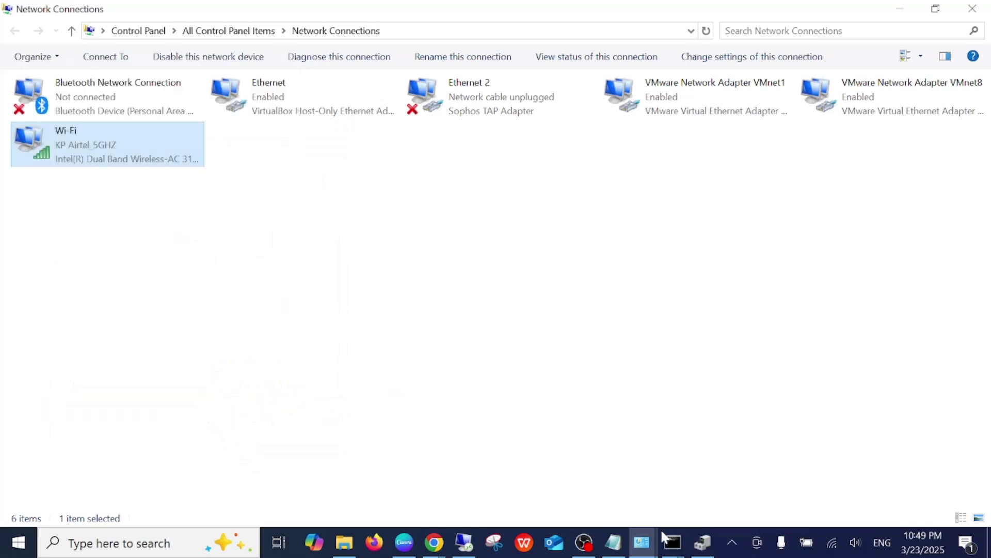
mouse_move(666, 540)
click(720, 474)
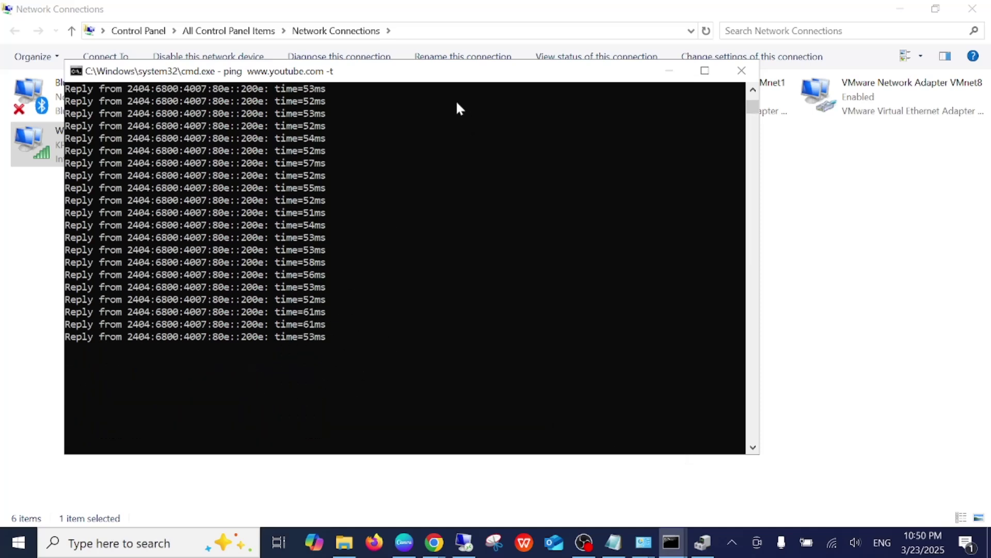
drag(461, 72, 557, 92)
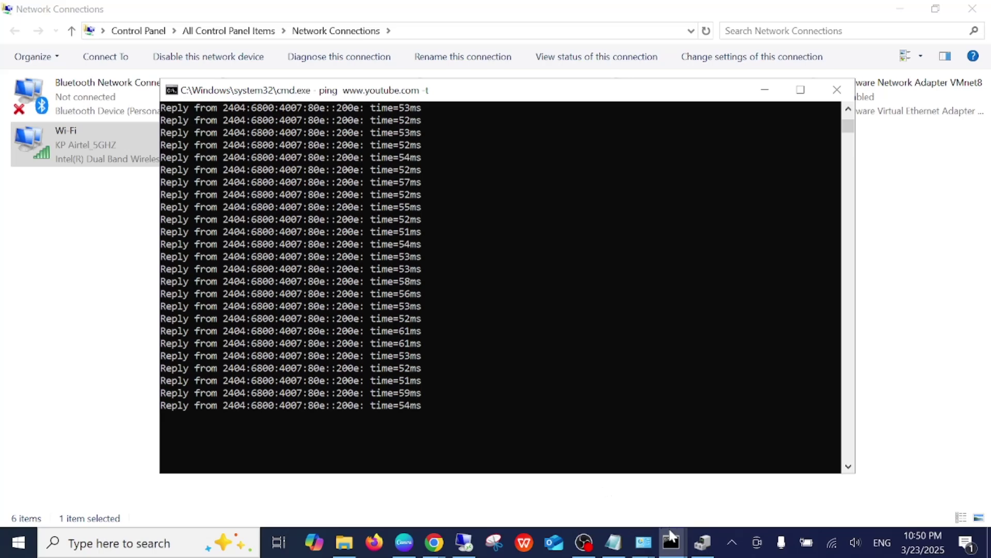
mouse_move(670, 542)
click(587, 470)
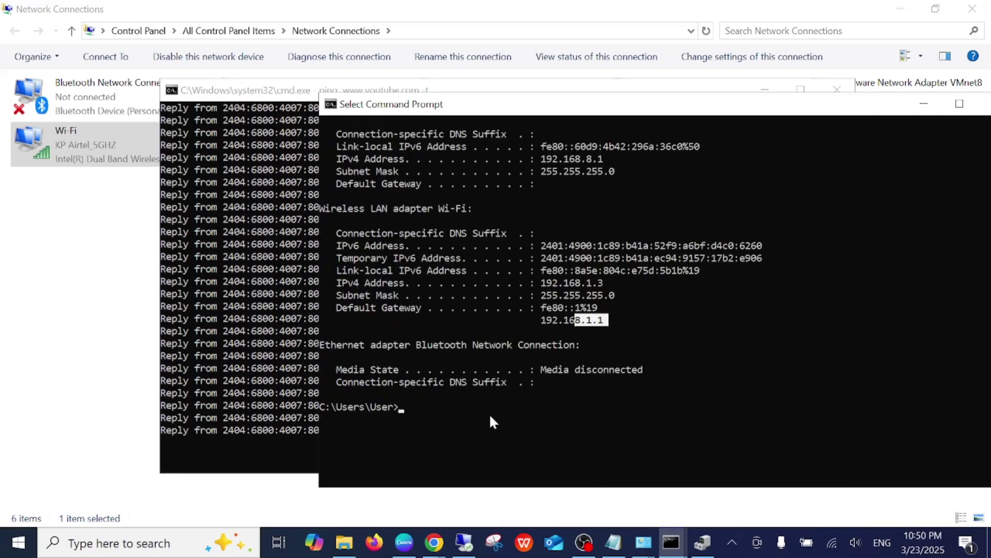
Rerun ipconfig and highlight the new IPv4 address 192.168.1.10, mask and gateway.
text(ipconfig)
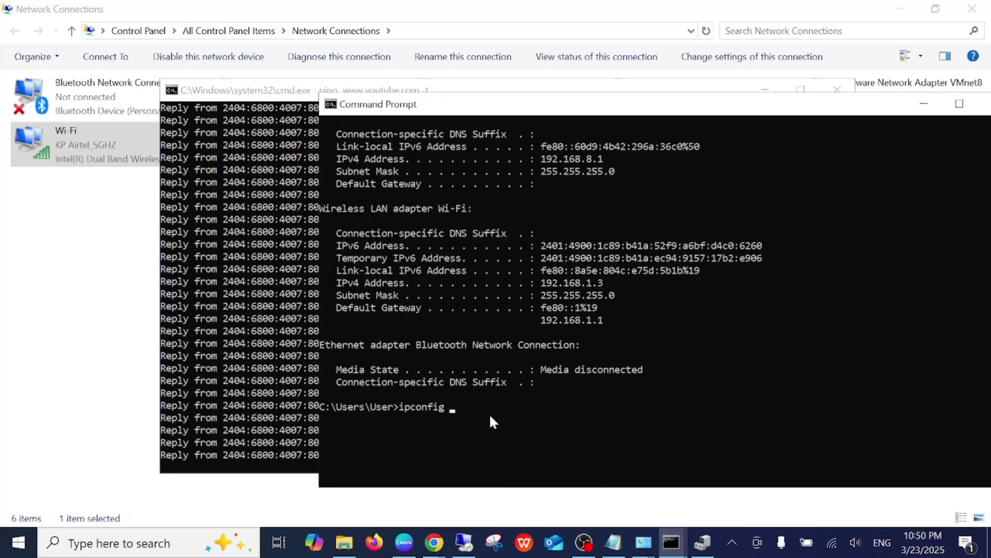
key(Return)
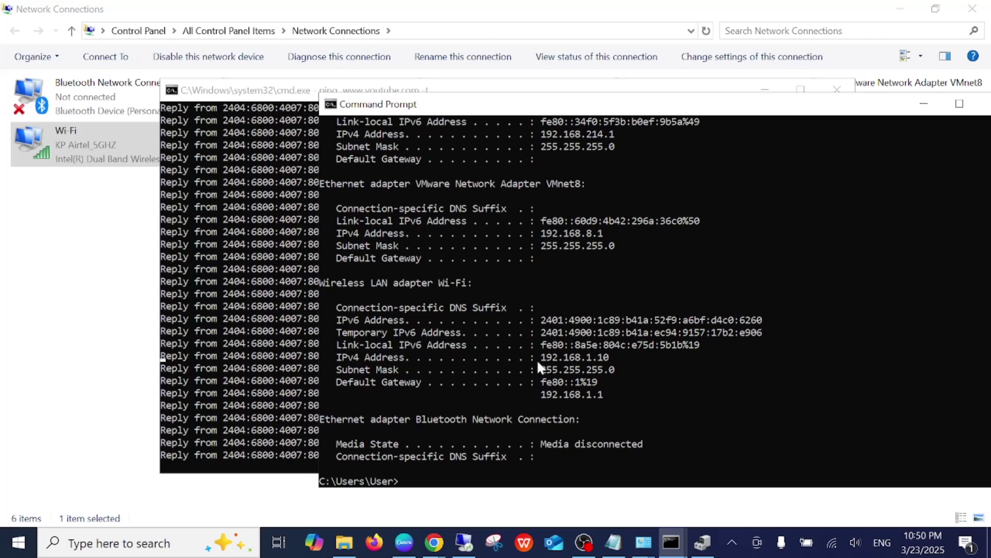
drag(537, 358, 581, 358)
drag(349, 281, 466, 270)
drag(545, 358, 619, 361)
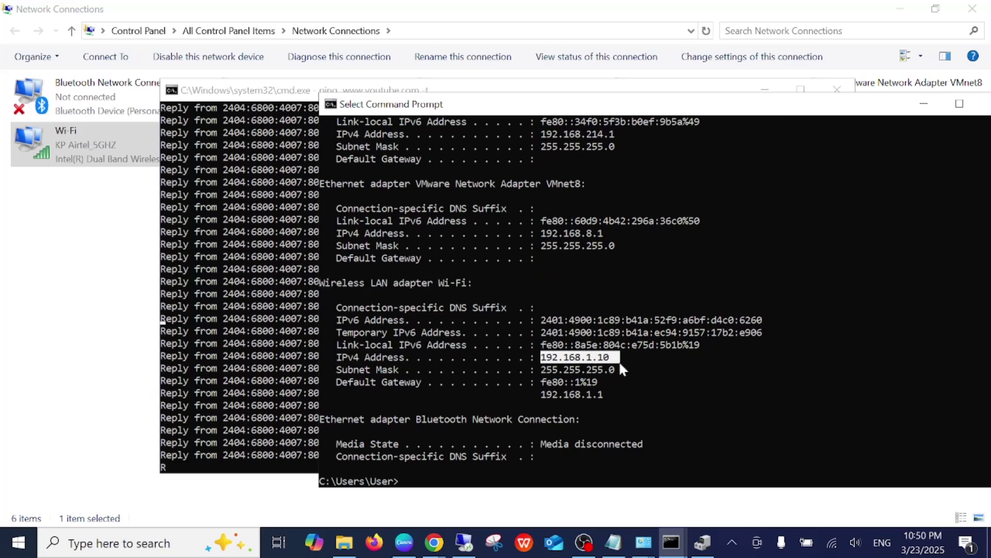
drag(535, 369, 582, 420)
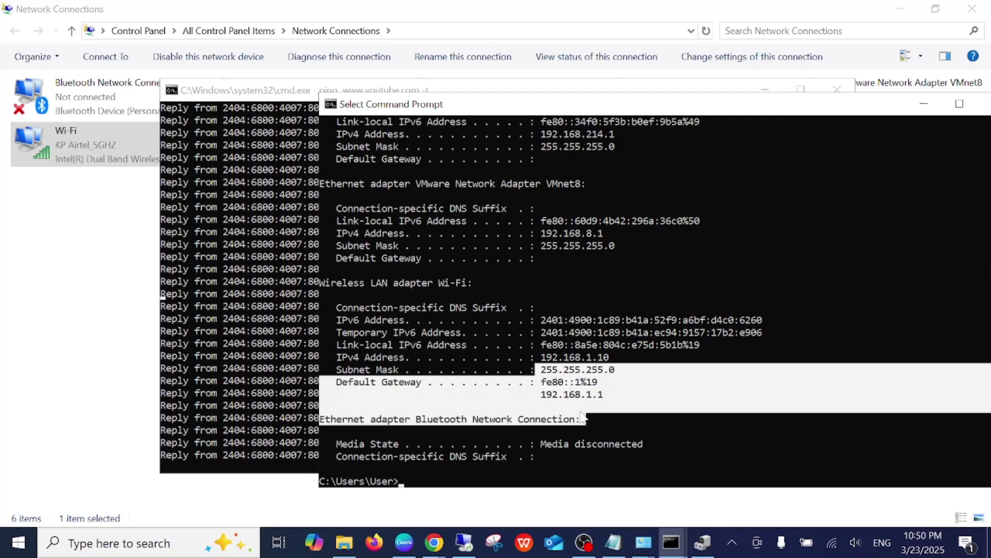
click(578, 395)
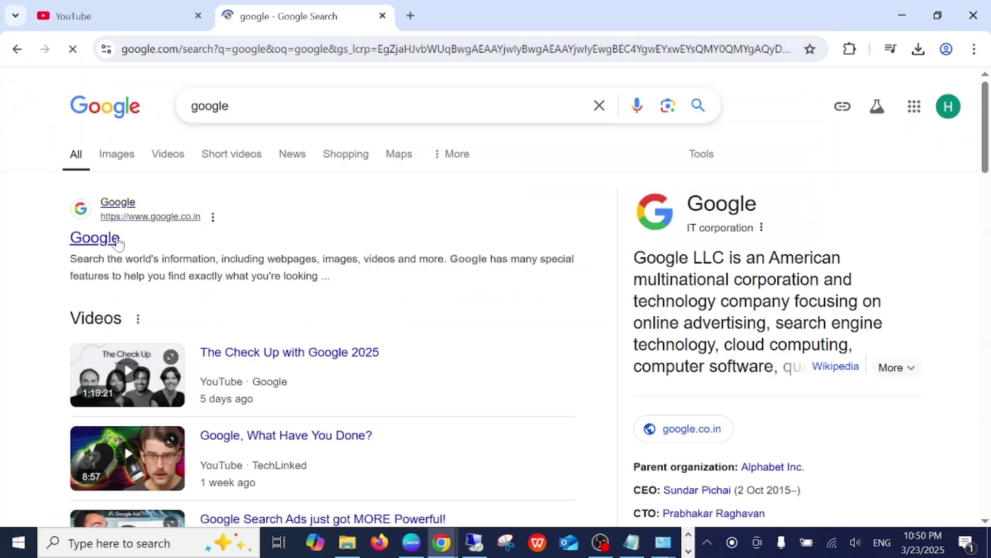
Open the 'Google' result to load the google.co.in homepage in Chrome.
click(119, 240)
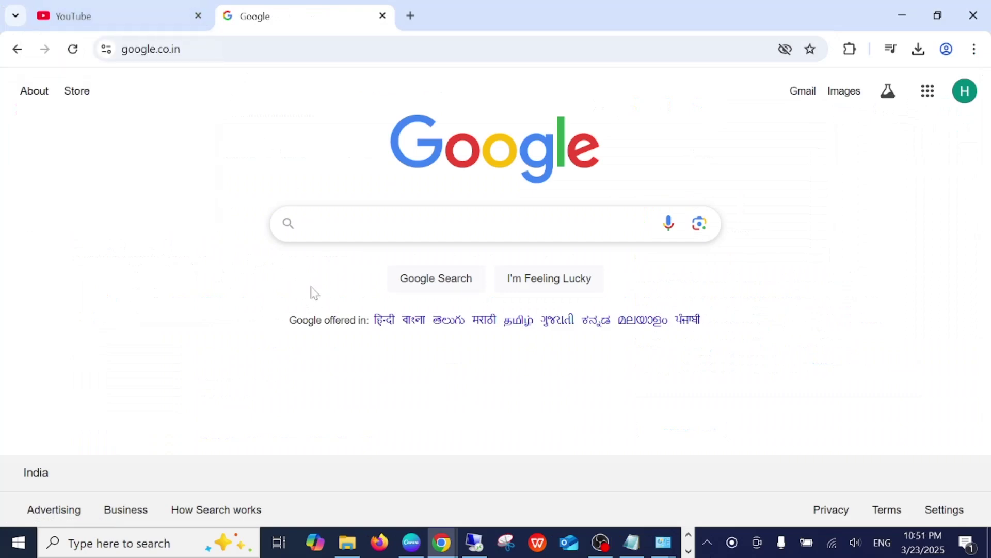
Minimize Chrome and close Network Connections, leaving the empty desktop.
click(903, 19)
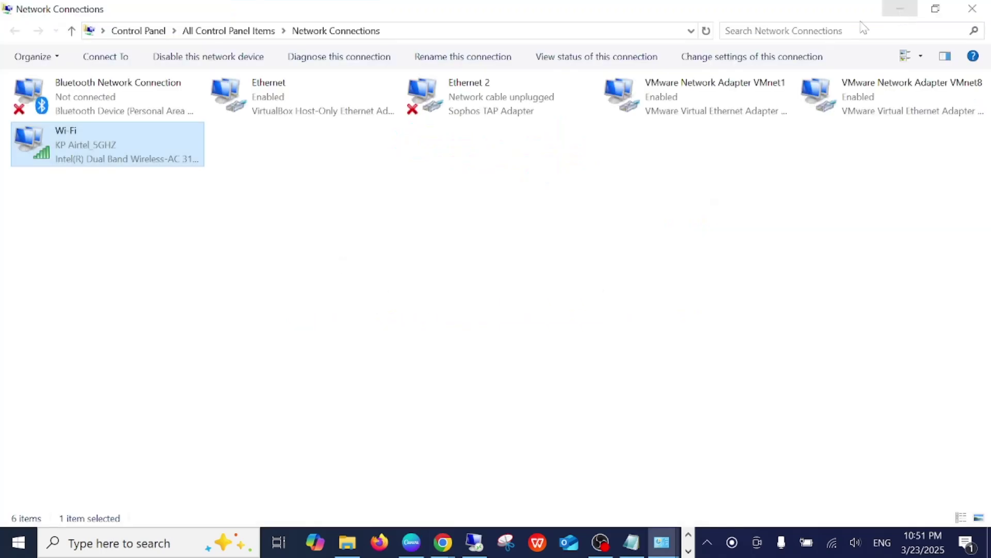
click(286, 182)
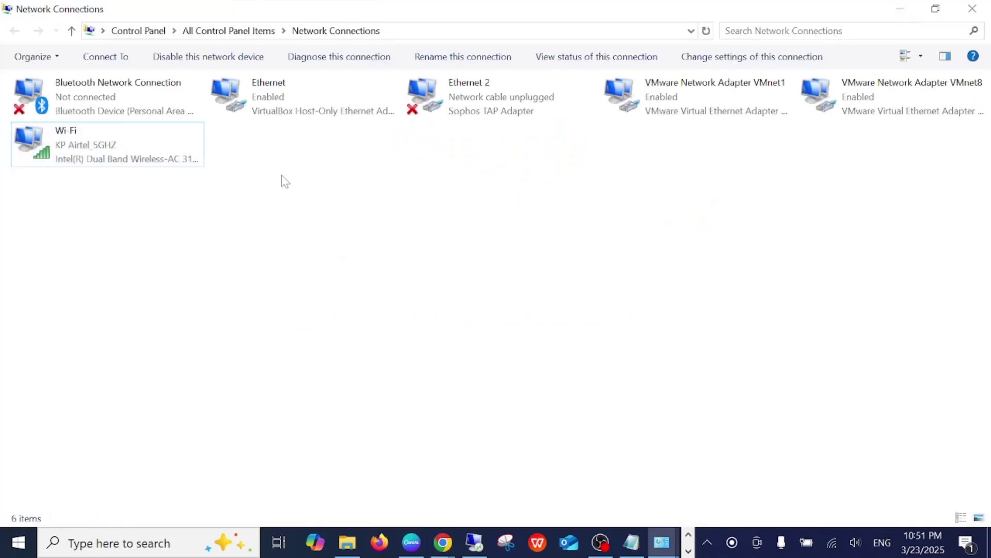
click(970, 13)
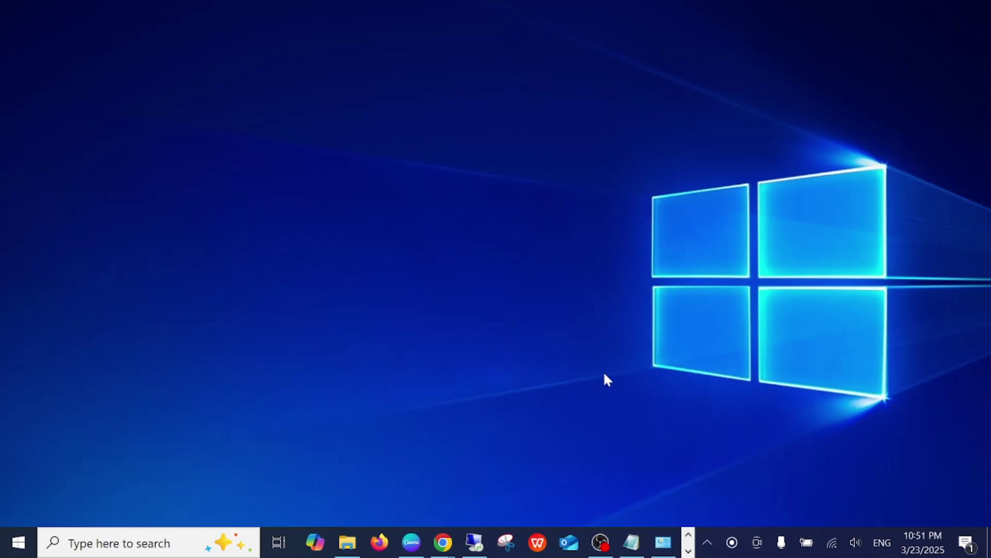